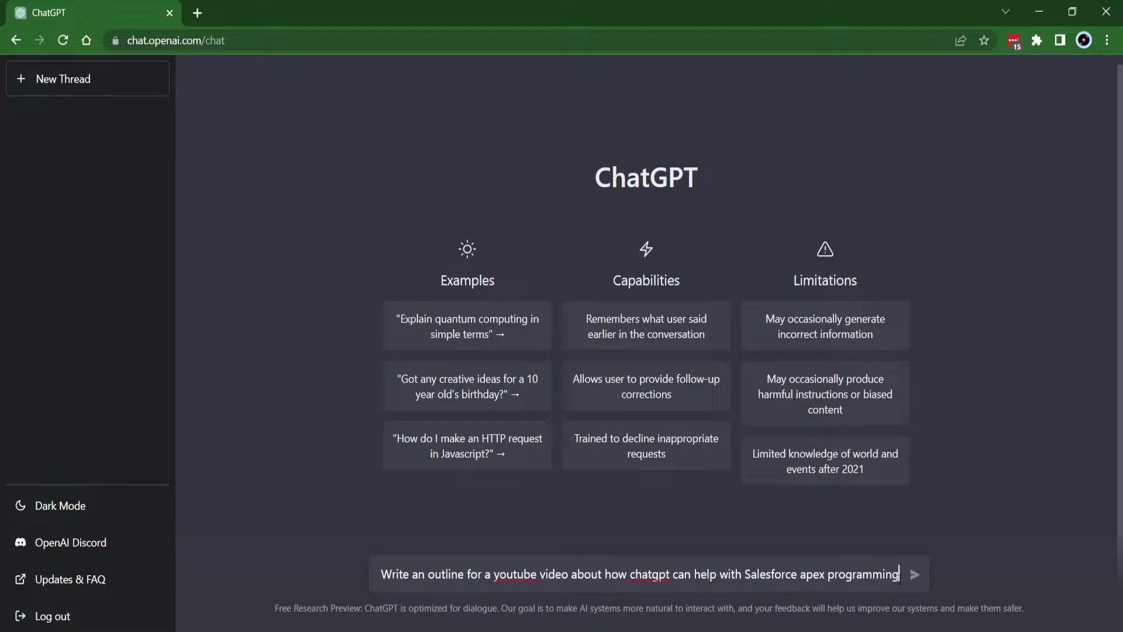
Step: Submit the question on the OrderTrigger AfterInsert NullPointerException at OrderTriggerHandler.insertOrder line 21
key("Return")
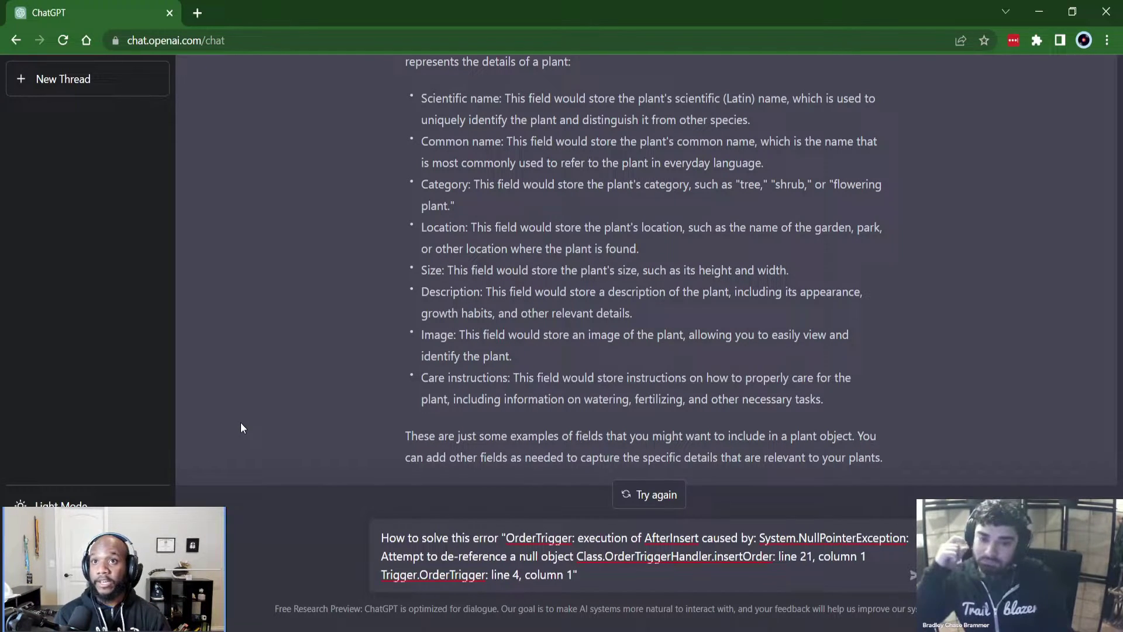
Step: Send the OrderTrigger error question and get ChatGPT's four troubleshooting steps, starting with line 21
key("Return")
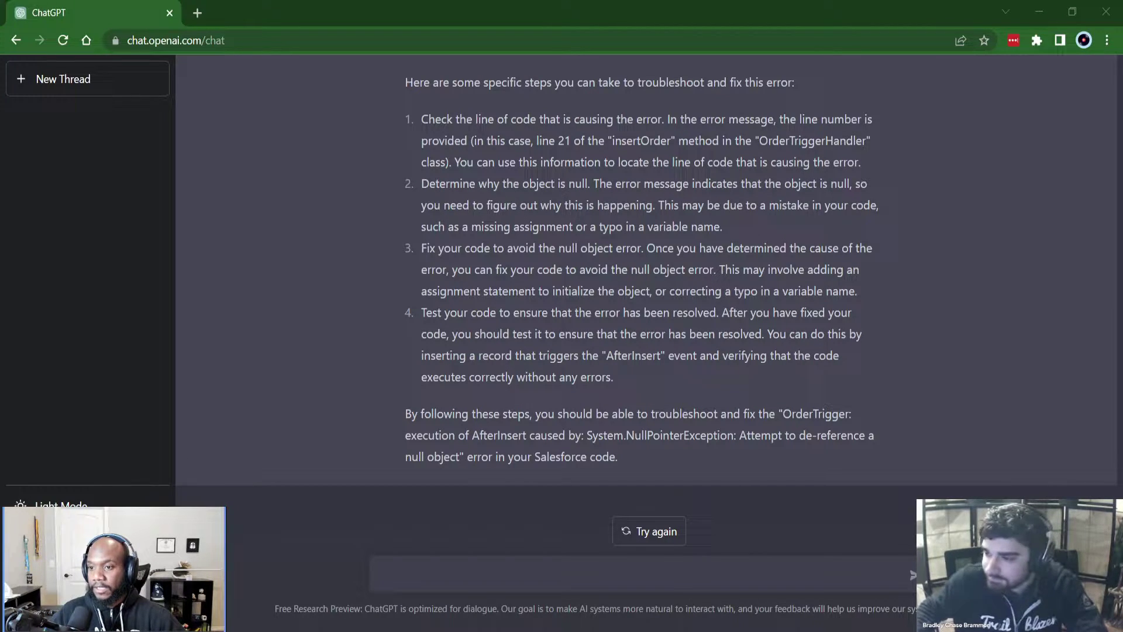
Step: Ask 'How to solve this error' with the Invoice_Statement__c/User MIXED_DML_OPERATION message pasted in
type("How to solve this error Error: An error occurred at element myRule_1_A1 (FlowRecordCreate). INSERT --- INSERT FAILED --- ERRORS : (MIXED_DML_OPERATION) DML operation on setup object is not permitted after you have updated a non-setup object (or vice versa): Invoice_Statement__c, original object: User")
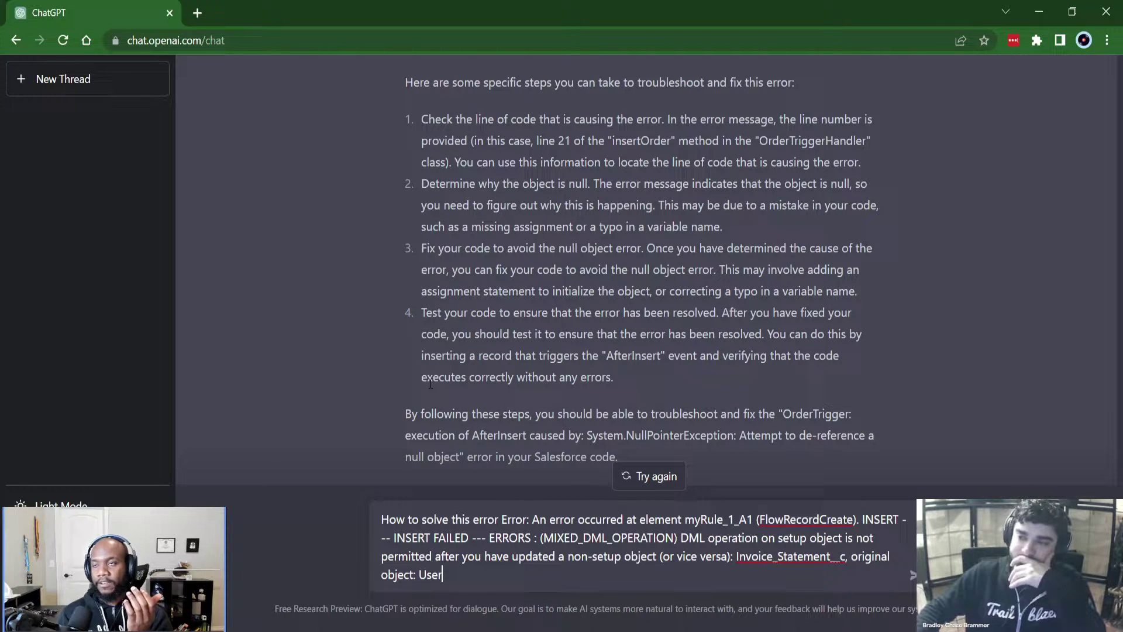
key("Return")
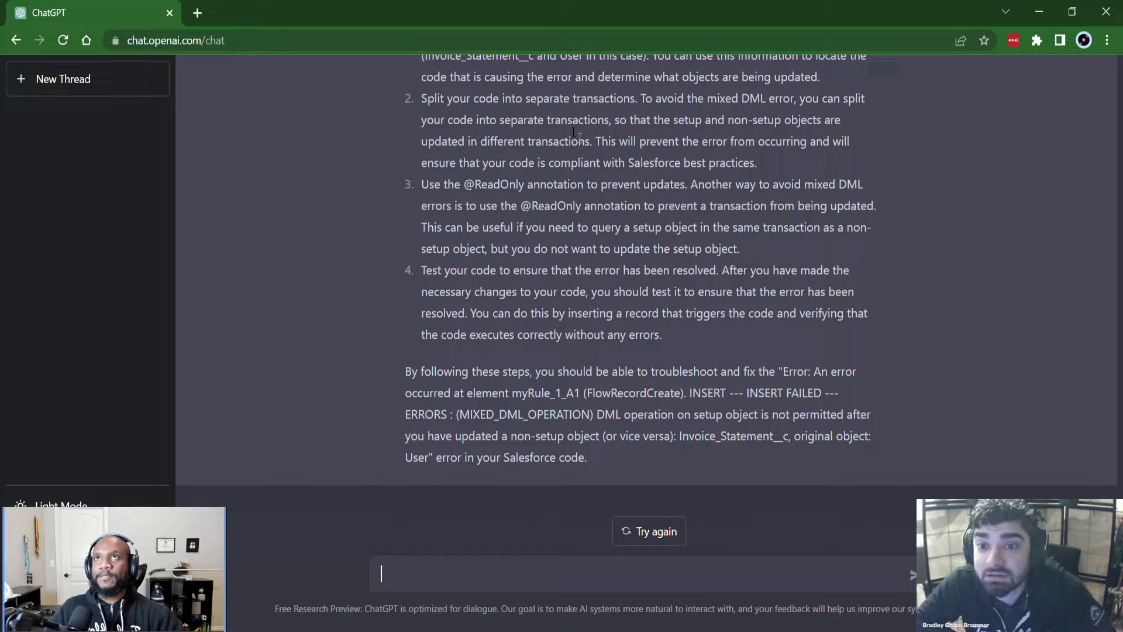
Step: Draft 'Give me example code of how to split your code into separate transactions' using step 2's heading
left_click_drag(636, 100, 419, 101)
key("ctrl+c")
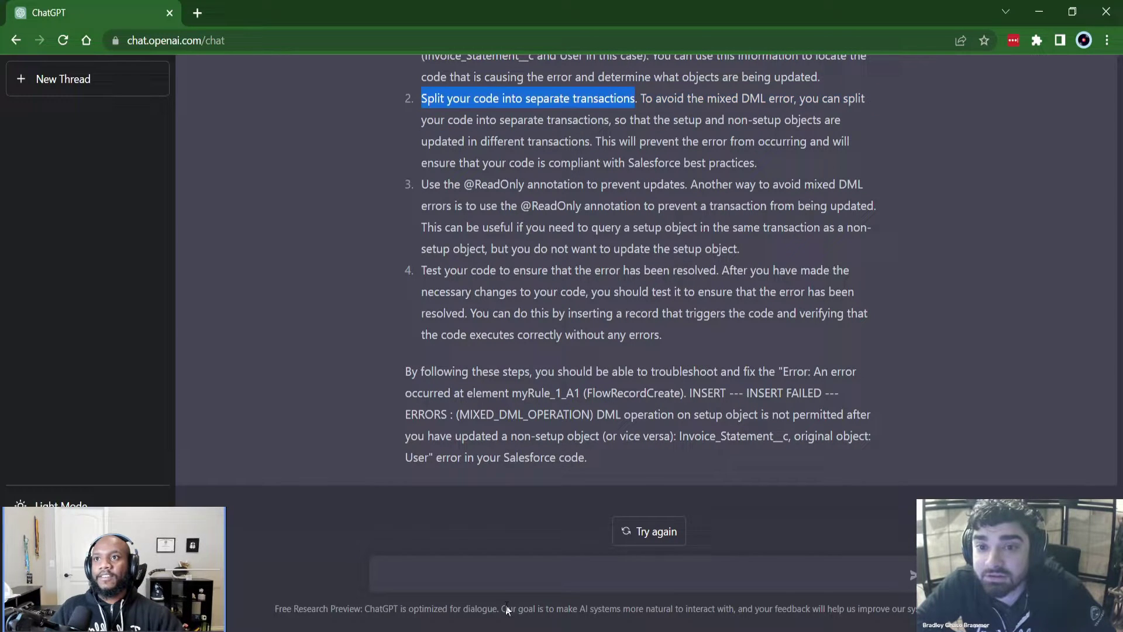
left_click(490, 568)
type("Givew ")
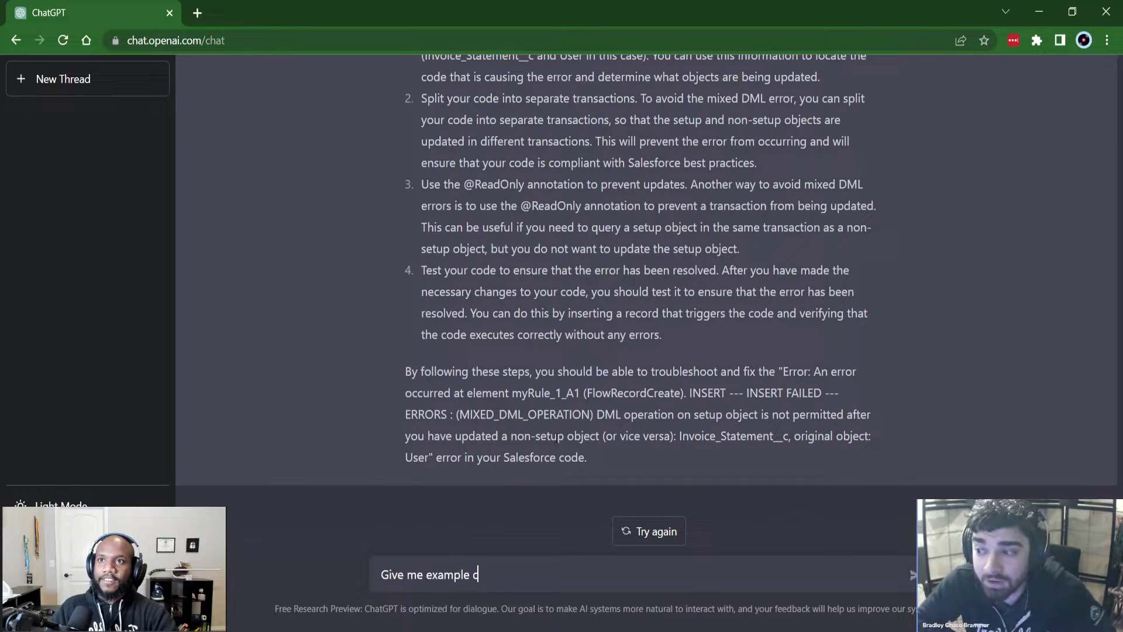
type("to")
key("ctrl+v")
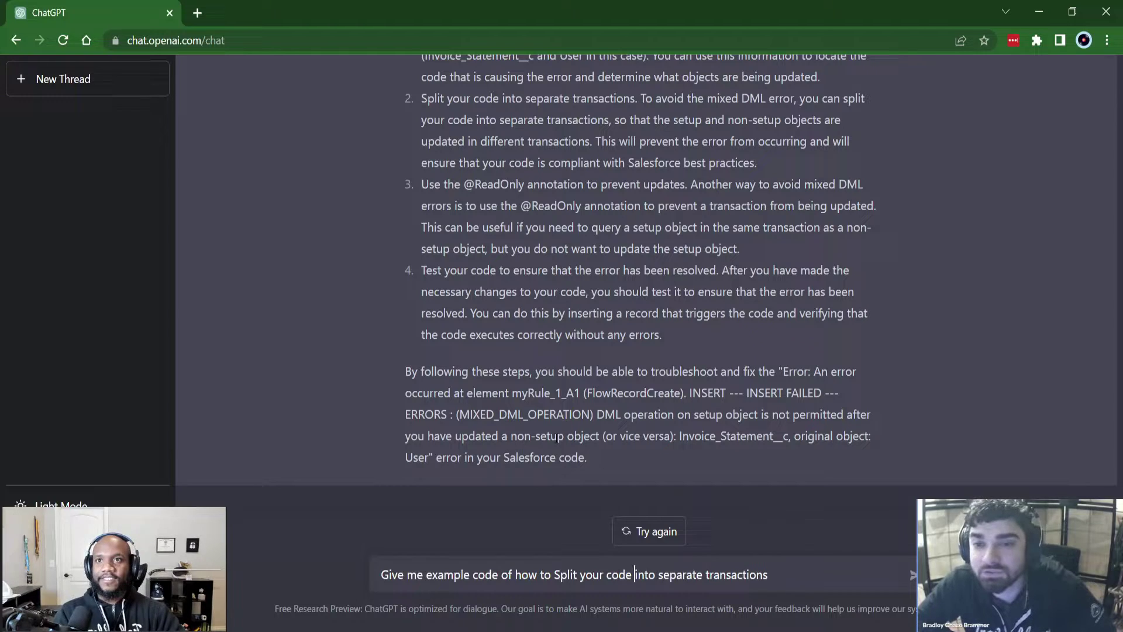
key("BackSpace")
type("s")
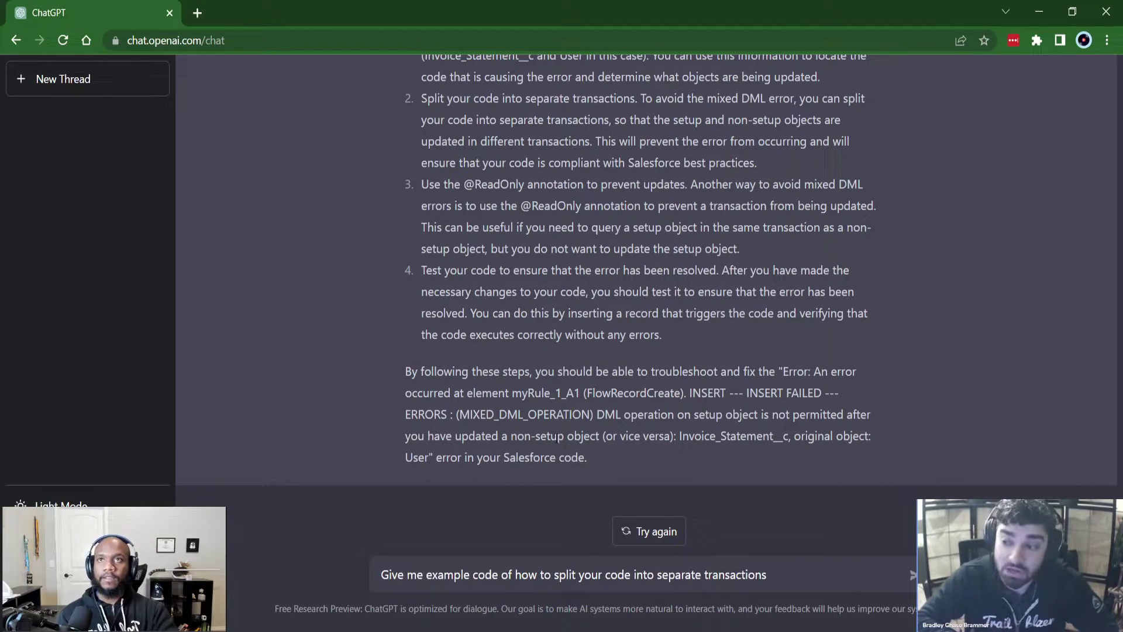
scroll(445, 380, "up", 6)
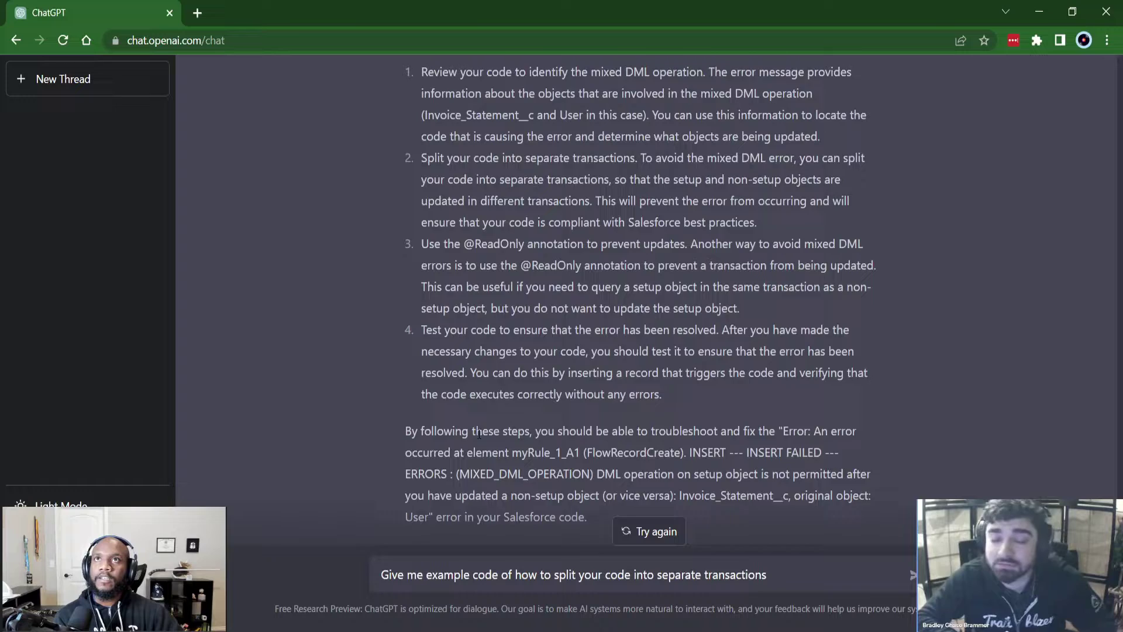
scroll(475, 444, "up", 5)
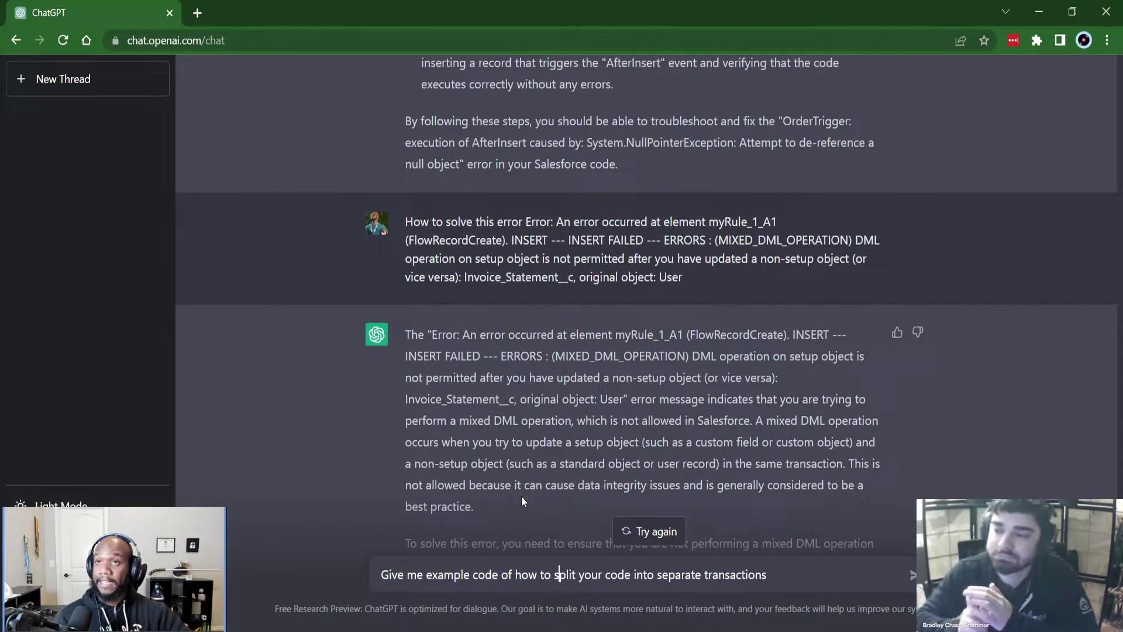
scroll(618, 374, "down", 8)
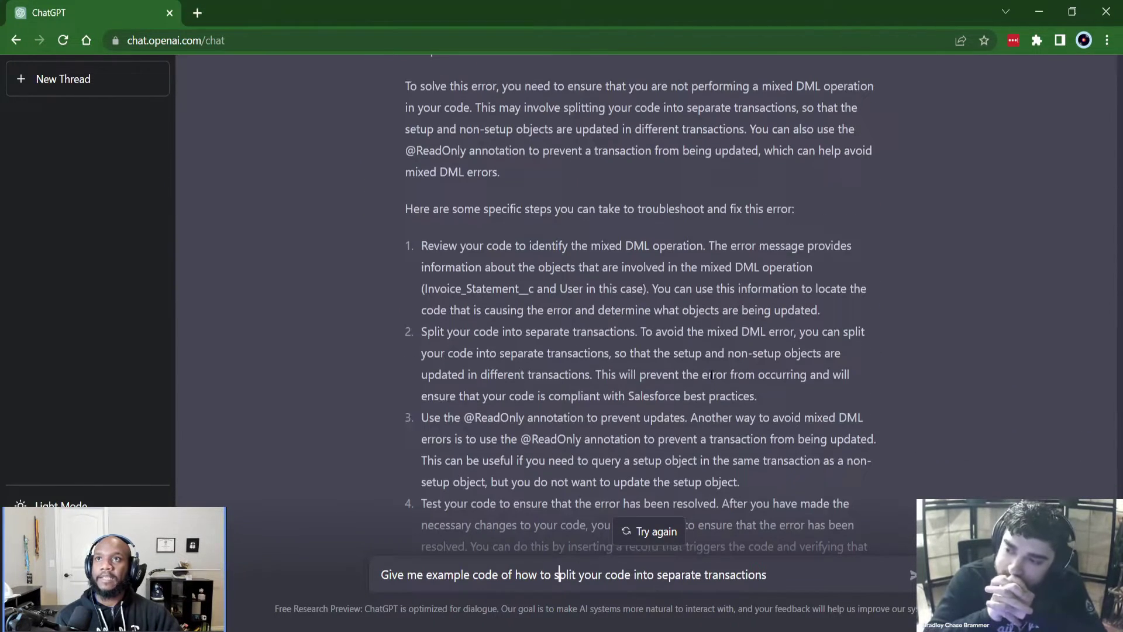
scroll(484, 331, "down", 1)
scroll(464, 465, "up", 7)
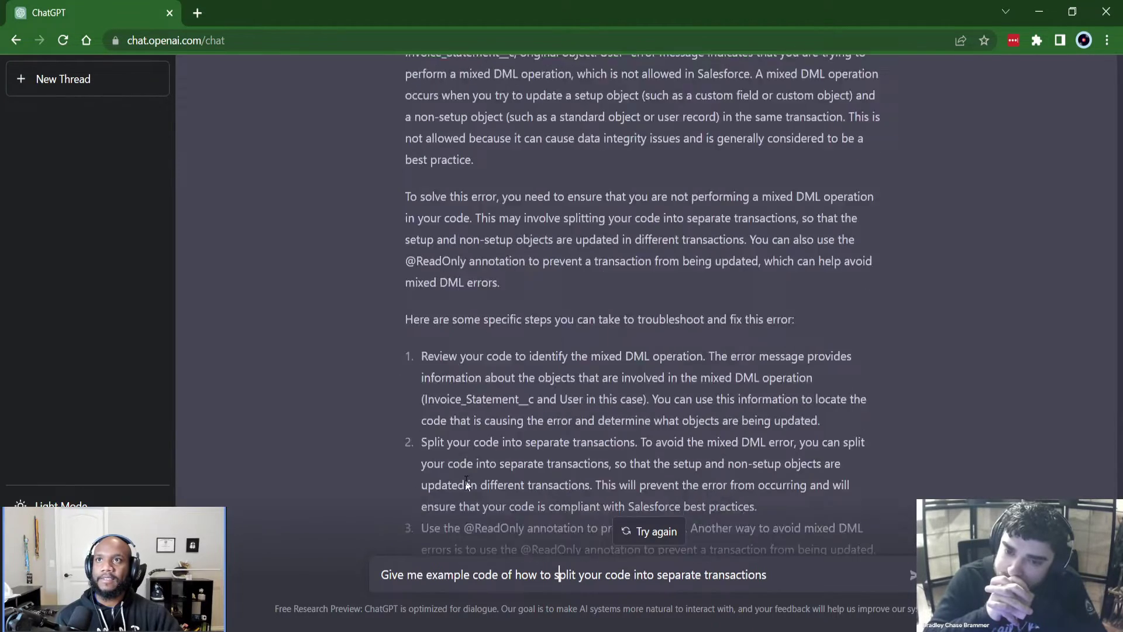
scroll(469, 478, "down", 8)
scroll(476, 478, "down", 2)
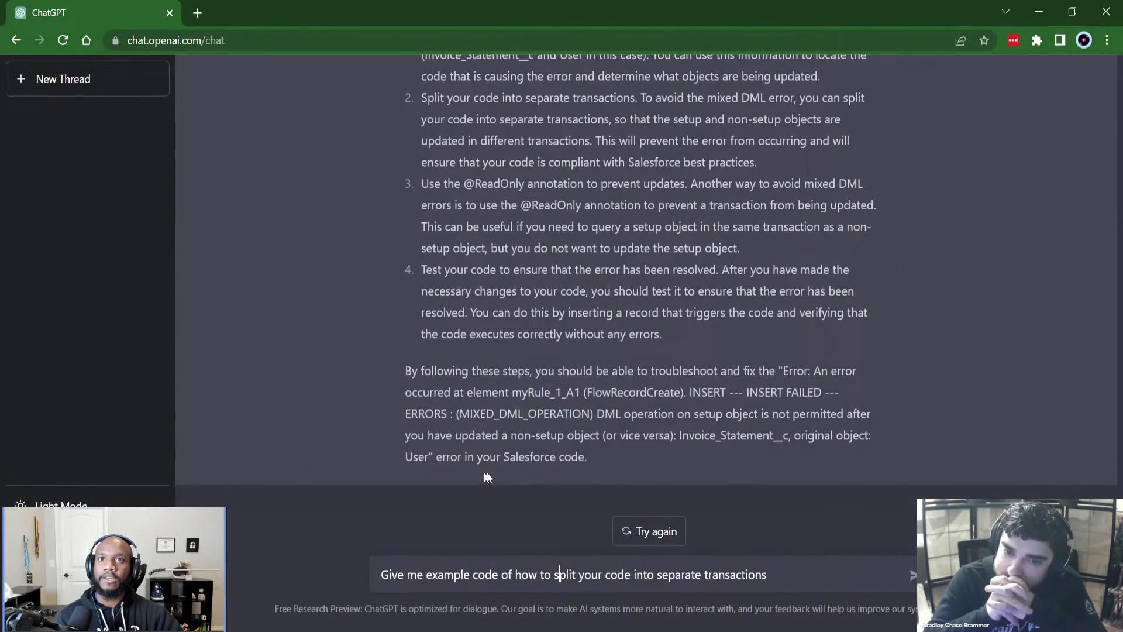
Step: Send the follow-up and review the myMethod() example using savepoints sp1 and sp2
key("Return")
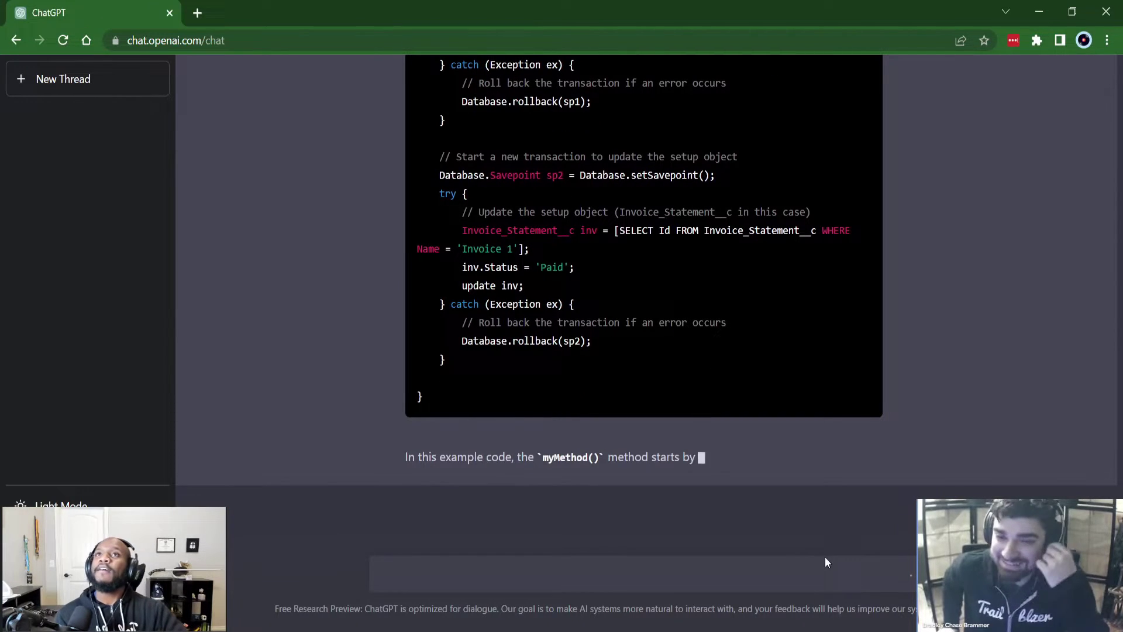
scroll(781, 508, "up", 4)
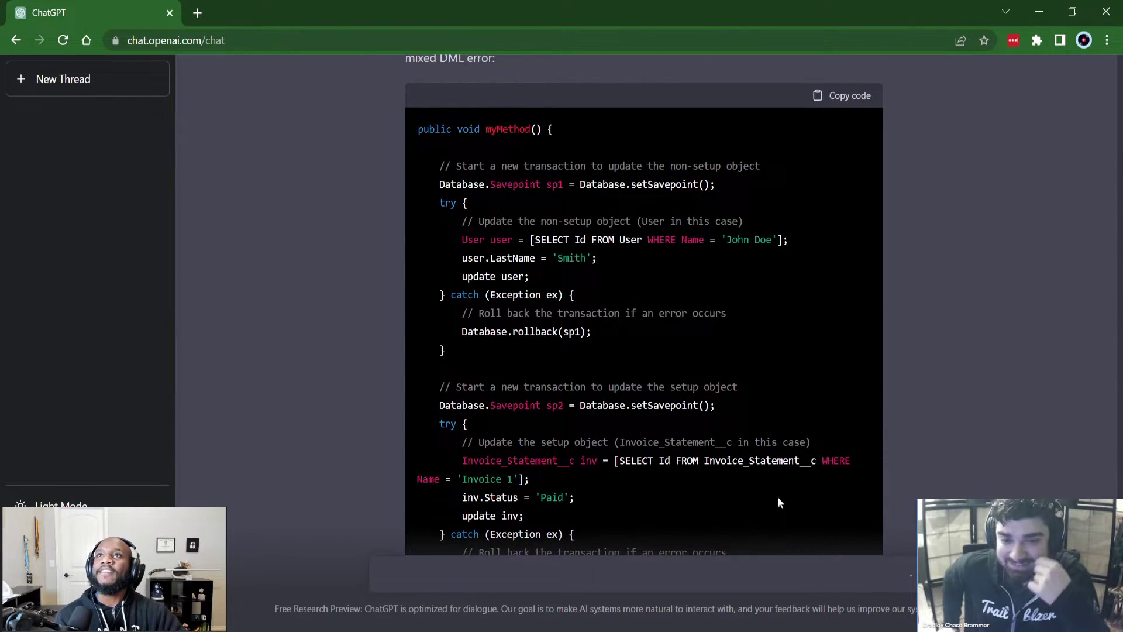
scroll(770, 491, "up", 3)
scroll(770, 494, "up", 1)
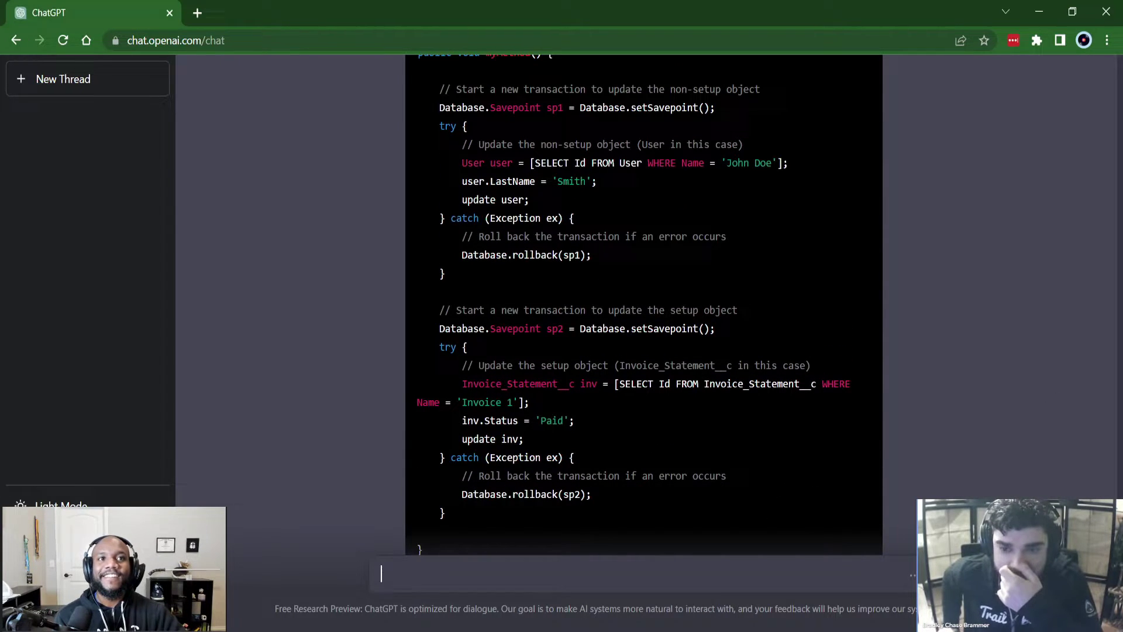
scroll(950, 497, "up", 1)
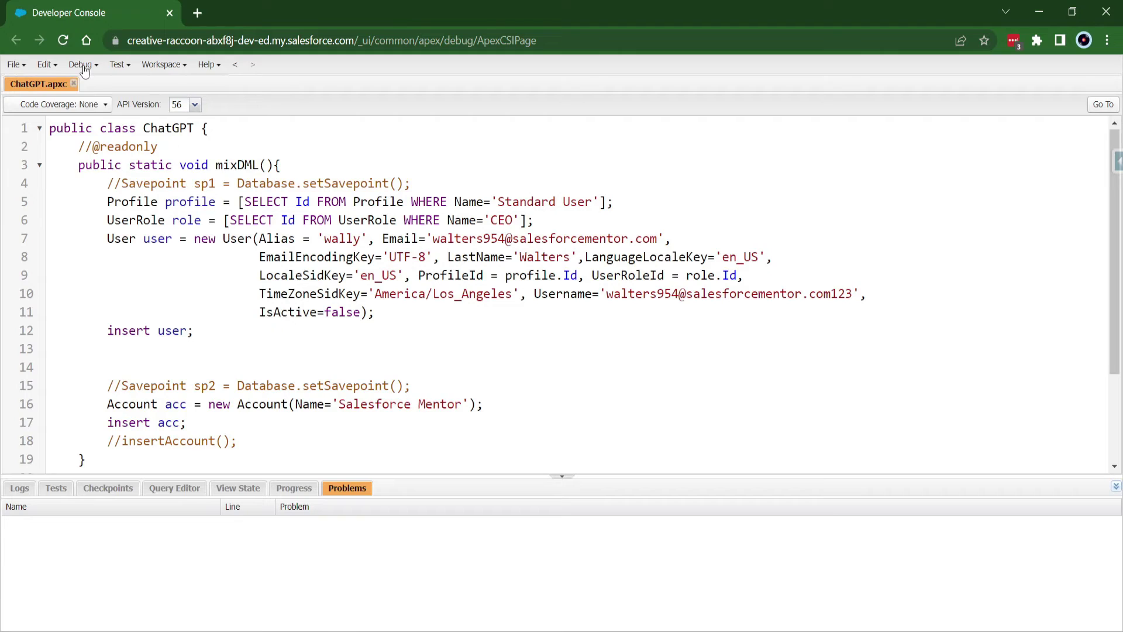
Step: Execute ChatGPT.mixDML() anonymously and confirm the MIXED_DML_OPERATION error on the line 17 Account insert
left_click(85, 69)
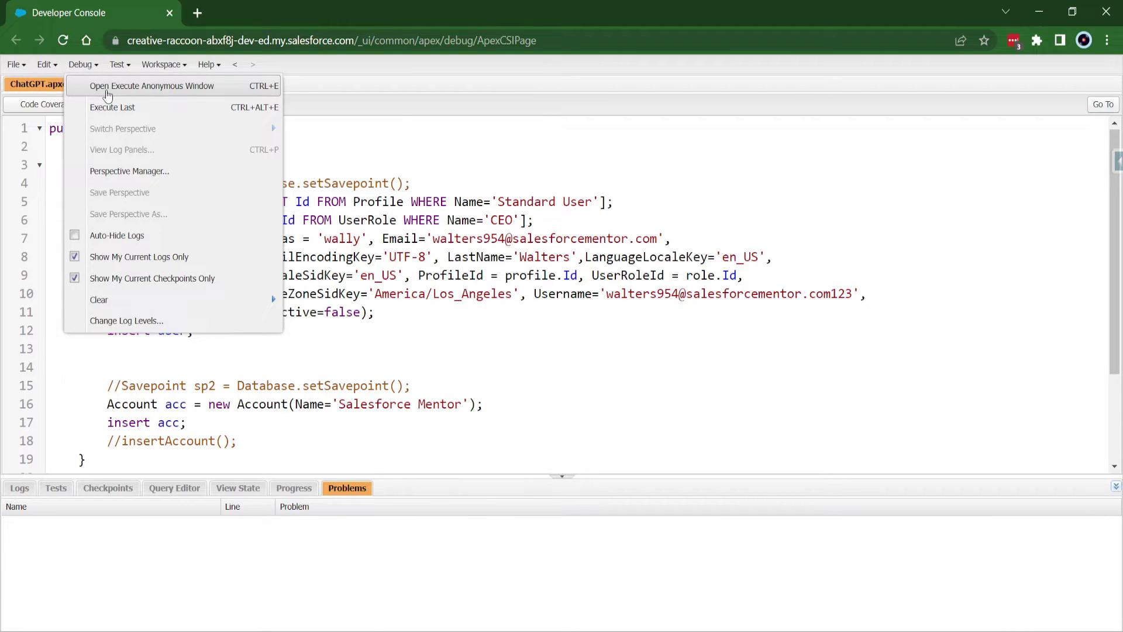
left_click(175, 80)
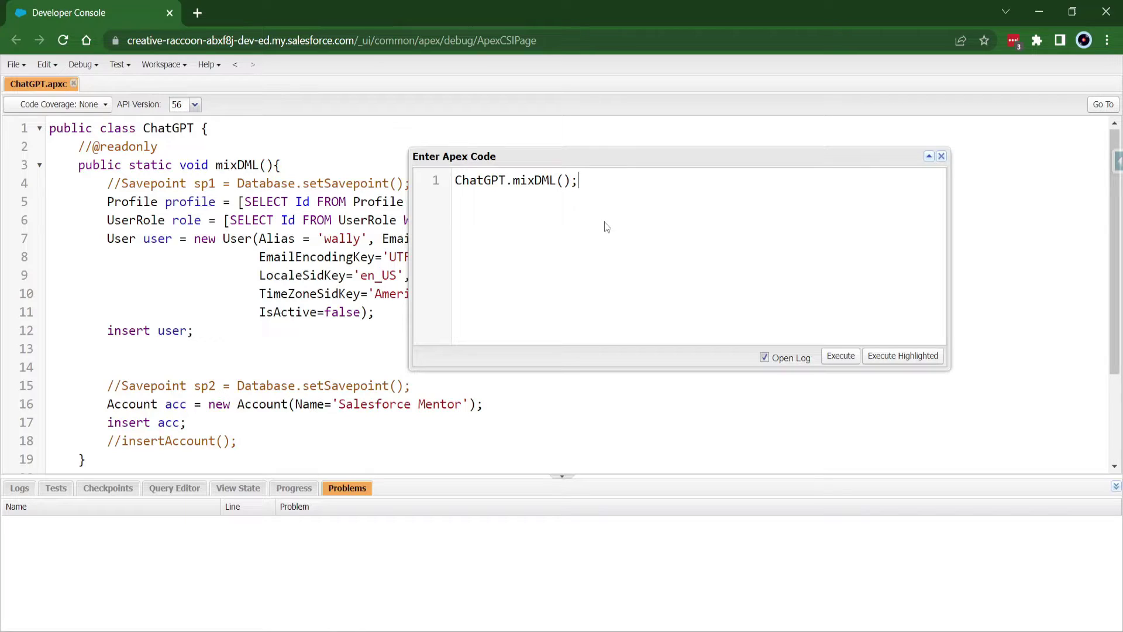
left_click(839, 356)
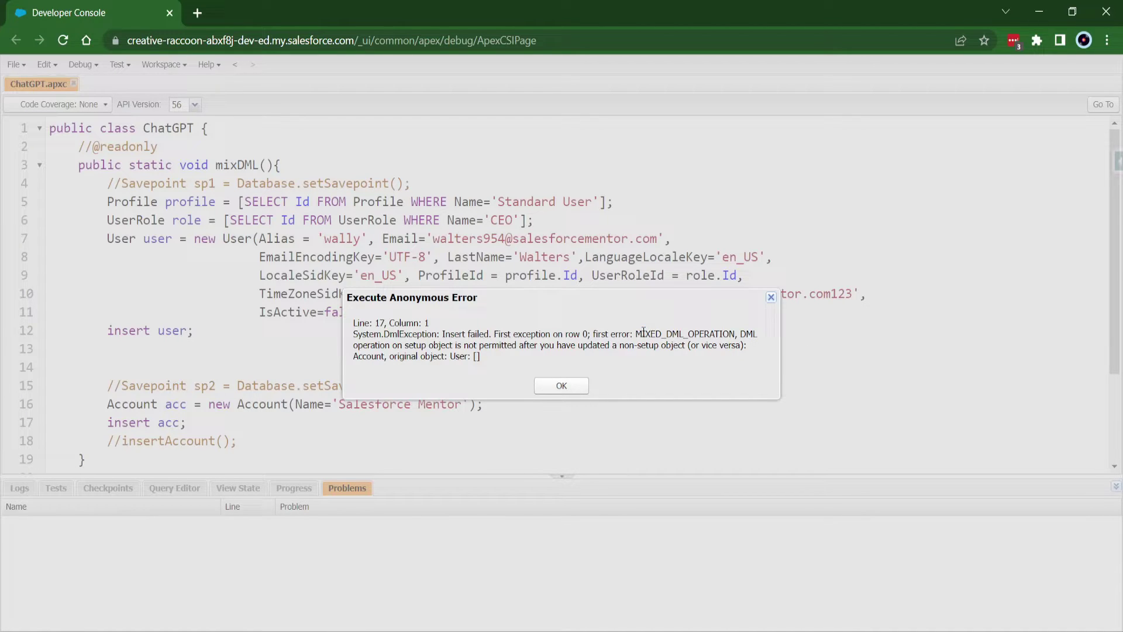
left_click_drag(643, 332, 741, 333)
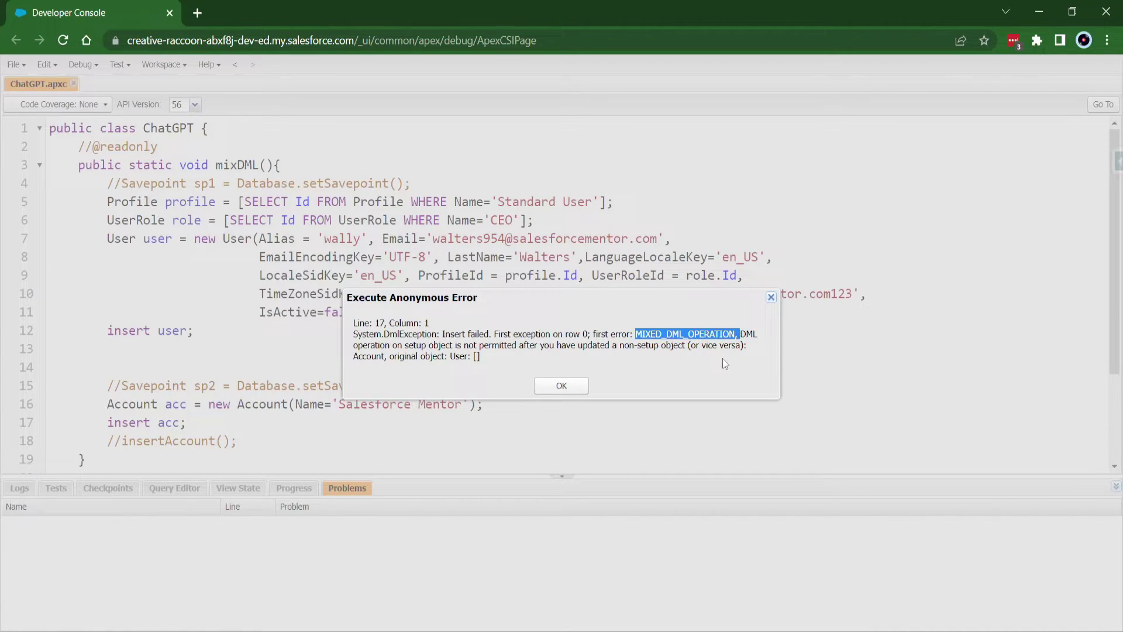
left_click(561, 386)
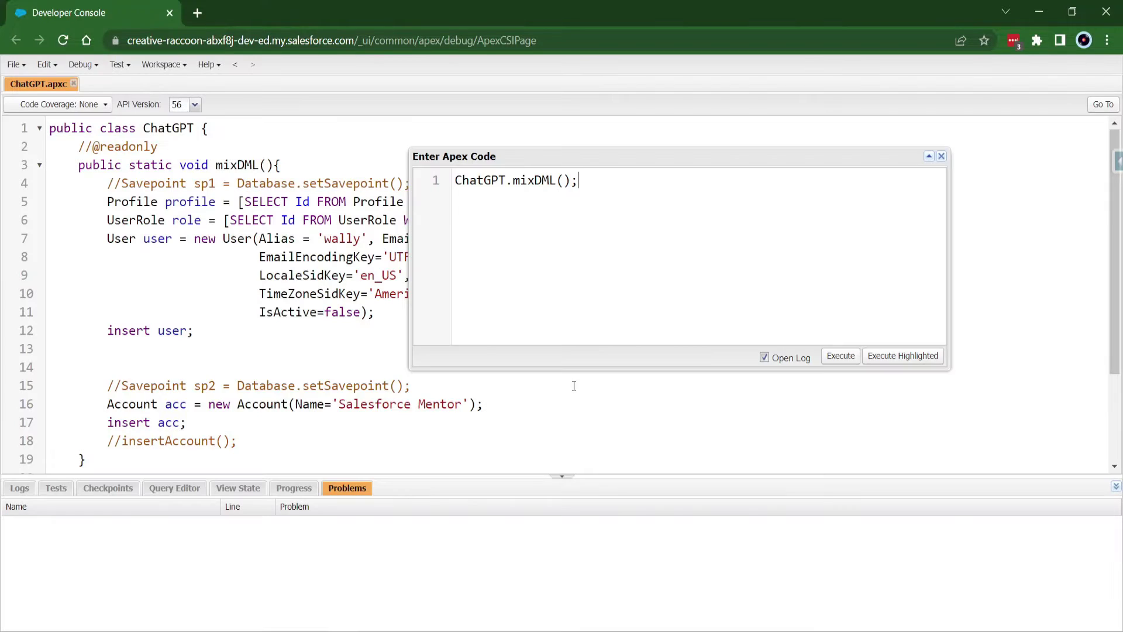
left_click(941, 156)
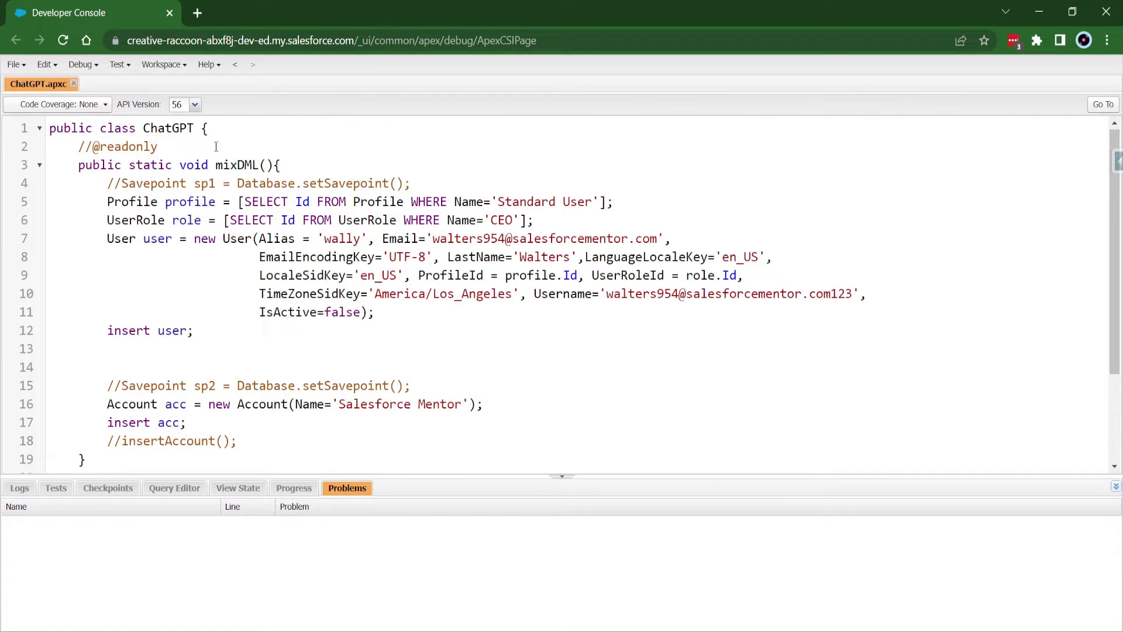
key("Delete")
key("Delete")
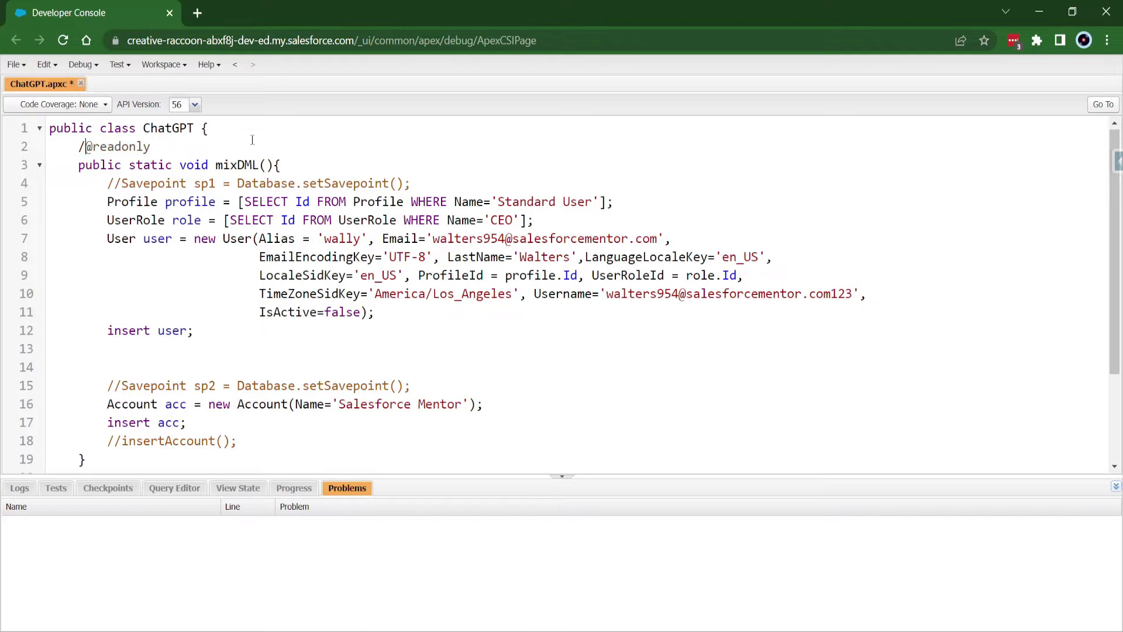
left_click(330, 302)
left_click(389, 333)
key("ctrl+s")
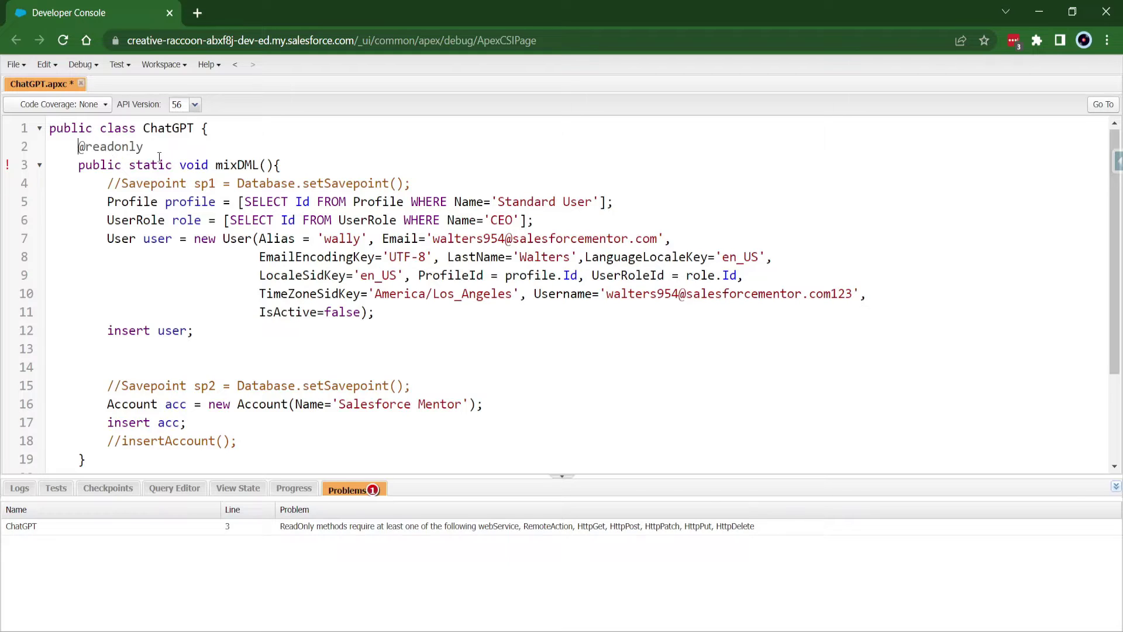
type("//")
key("Delete")
key("Delete")
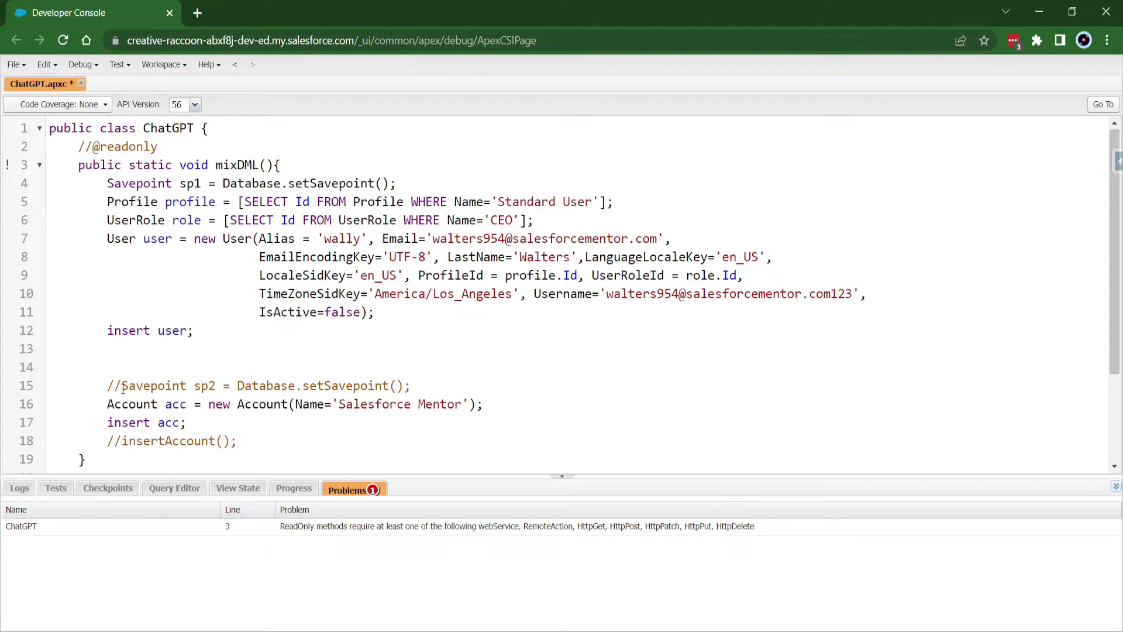
key("BackSpace")
key("BackSpace")
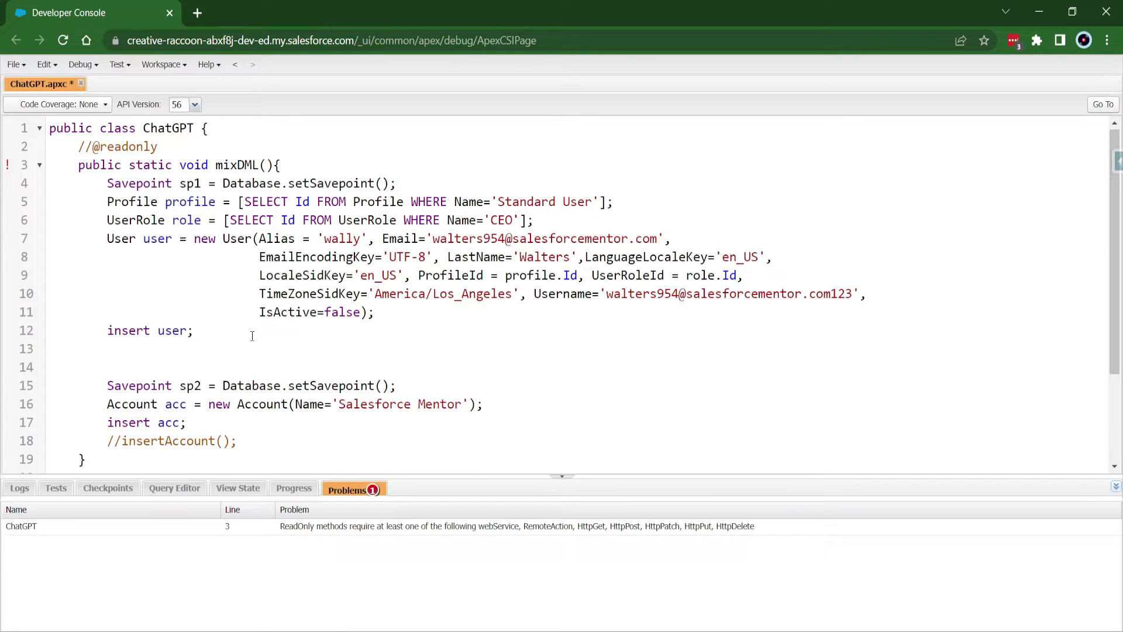
key("ctrl+s")
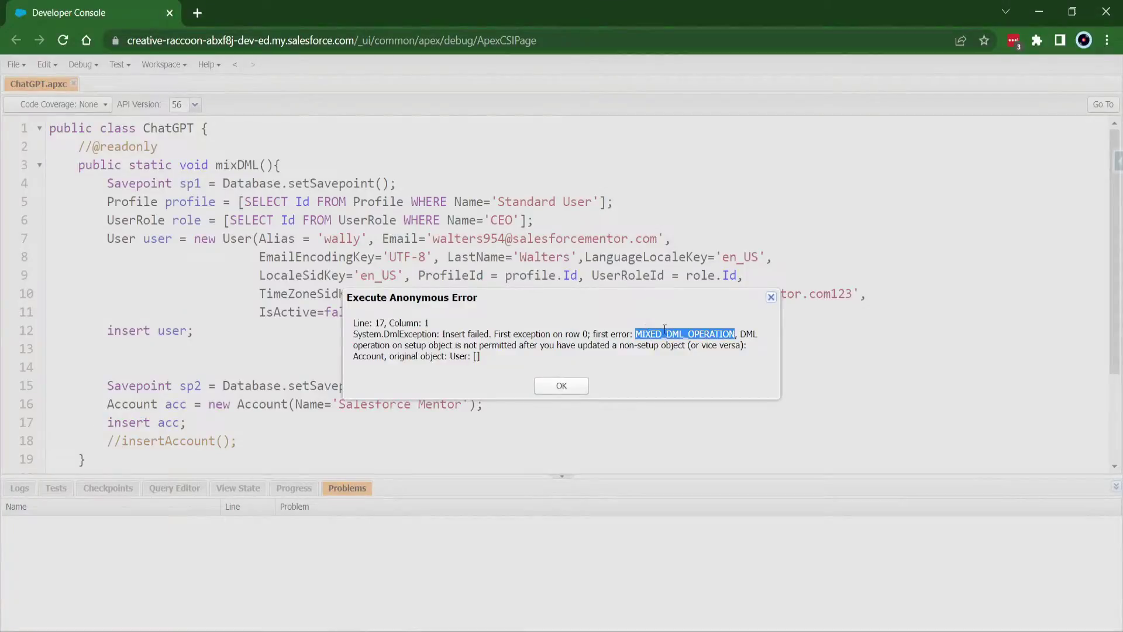
Step: Dismiss the mixed DML error, close Enter Apex Code, and comment out the savepoint on line 4
left_click(545, 388)
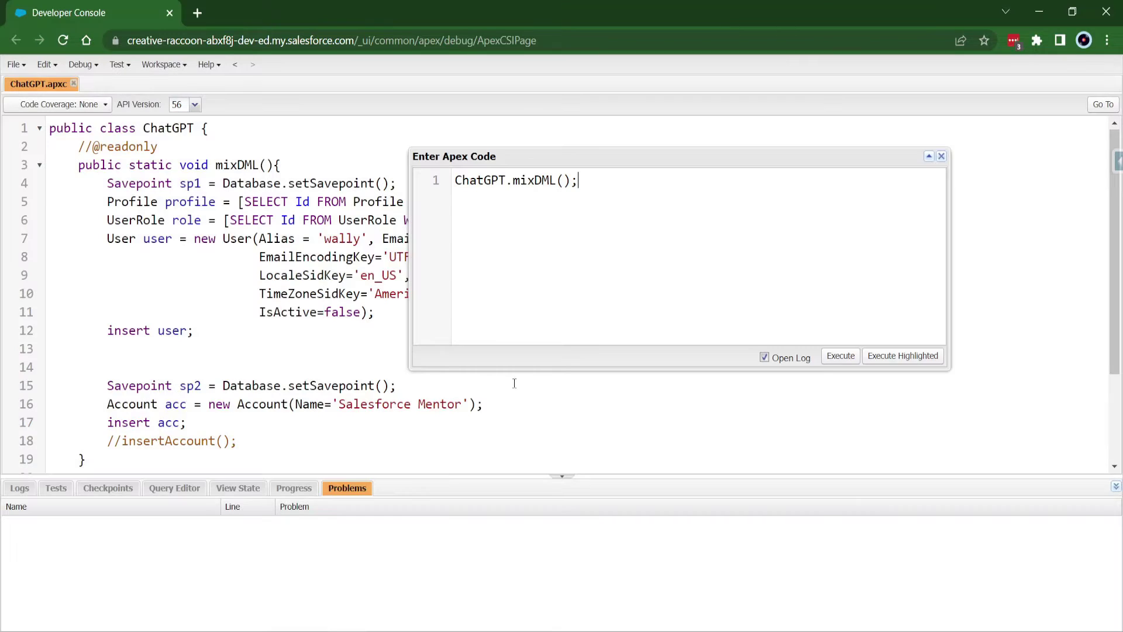
left_click(941, 157)
left_click(107, 183)
type("//")
key("ctrl+s")
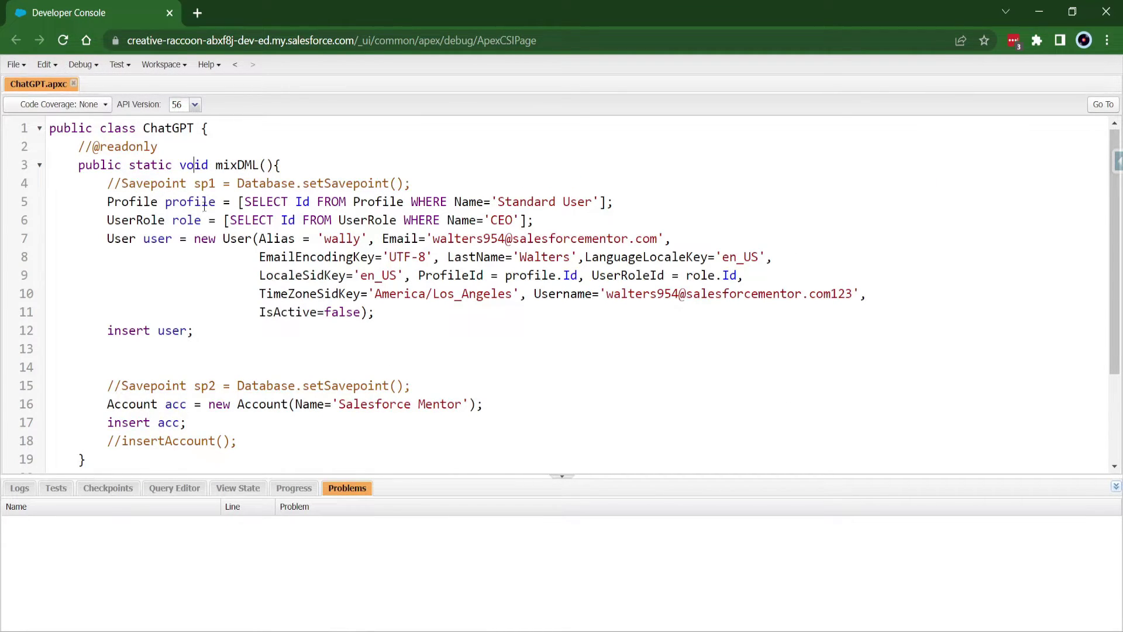
scroll(179, 189, "down", 3)
left_click(106, 277)
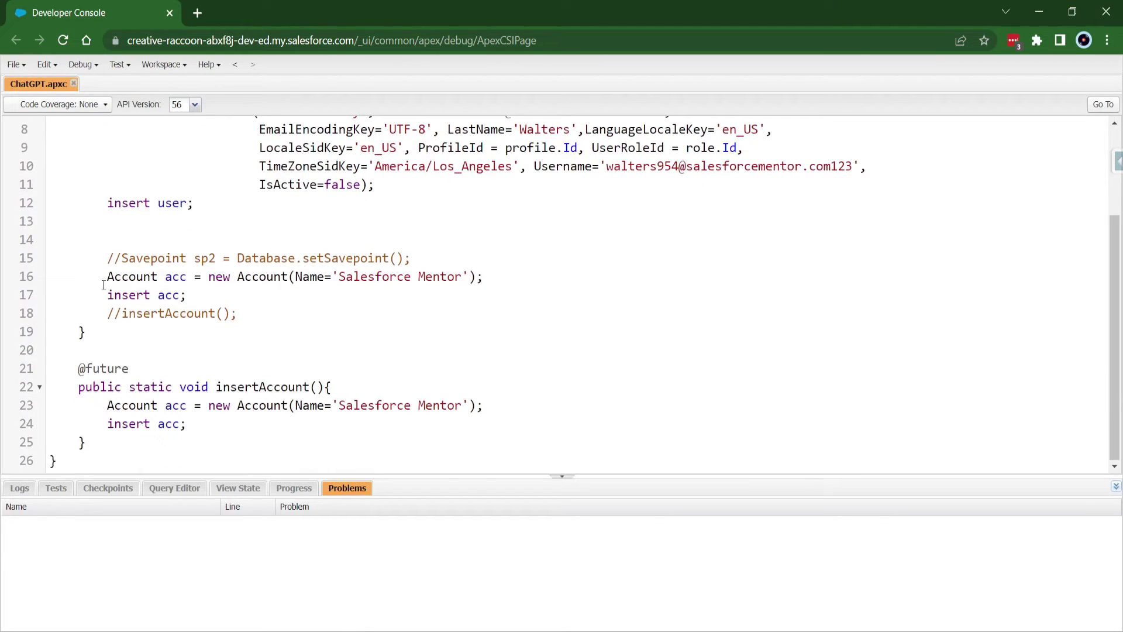
type("//")
key("Down")
key("Home")
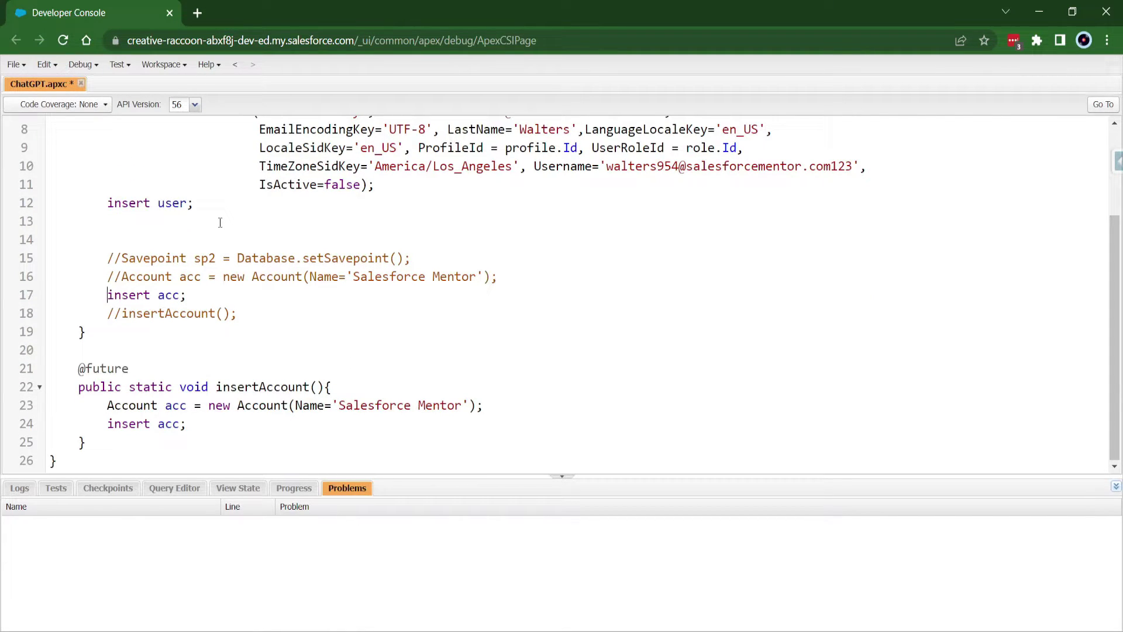
type("//")
key("Down")
key("BackSpace")
key("BackSpace")
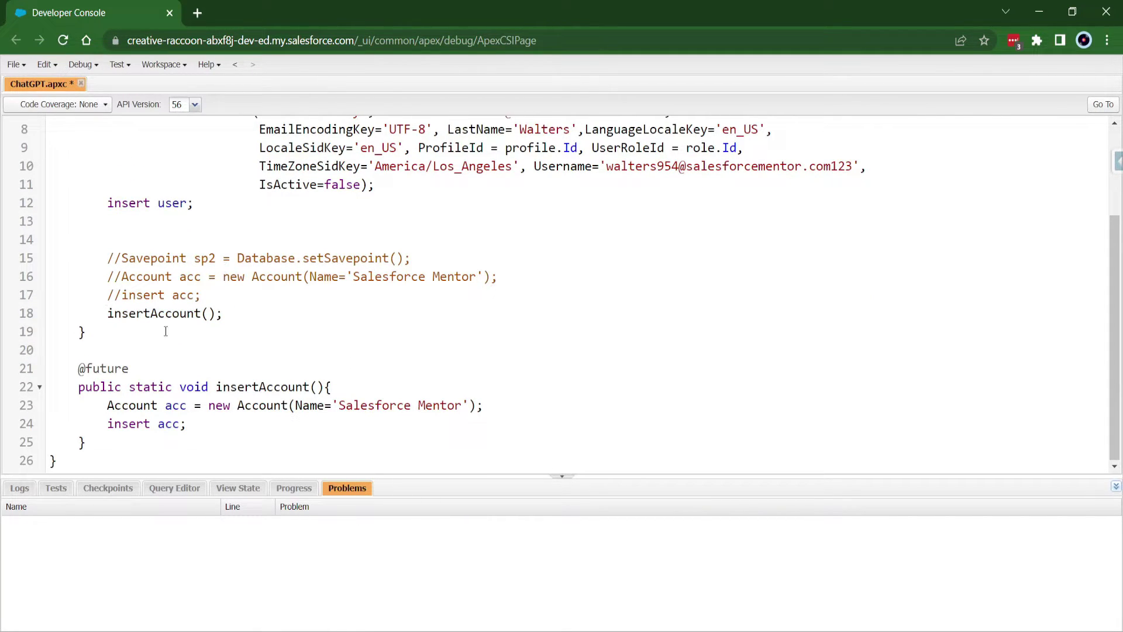
double_click(160, 313)
left_click(309, 351)
left_click_drag(129, 369, 82, 367)
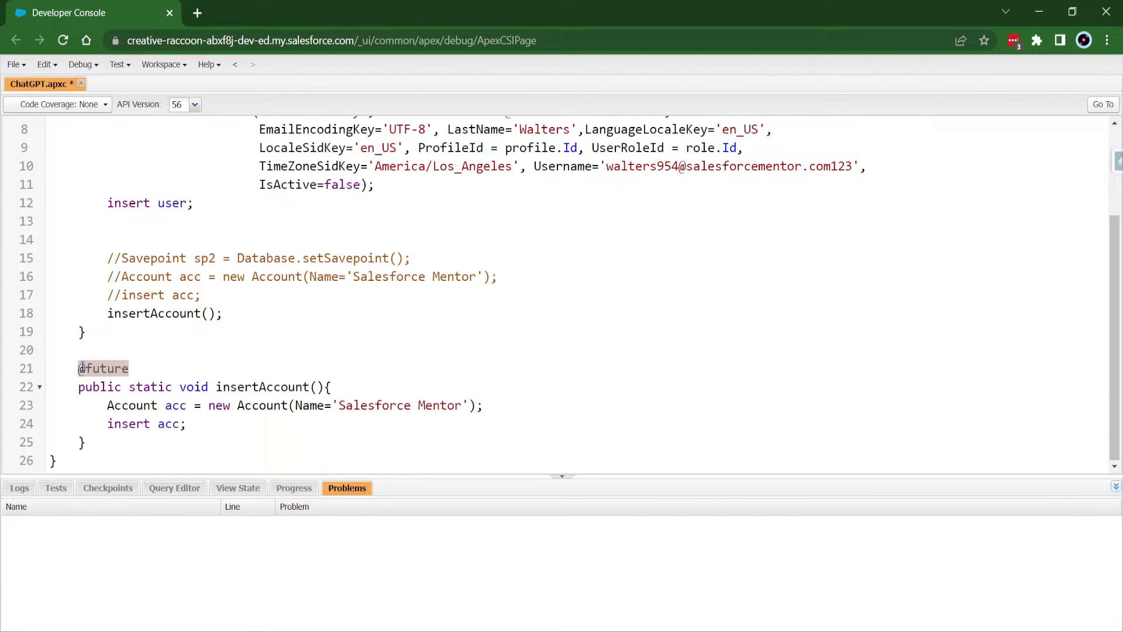
key("ctrl+s")
Step: Run ChatGPT.mixDML() from the Execute Anonymous window and view its execution log
left_click(84, 65)
left_click(120, 89)
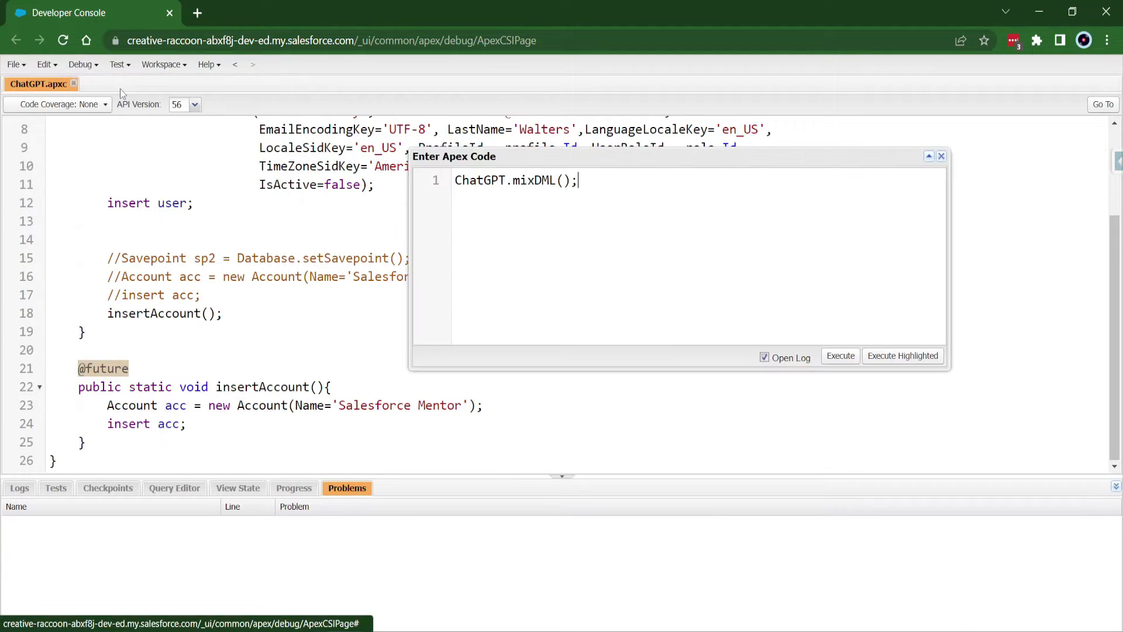
left_click(838, 357)
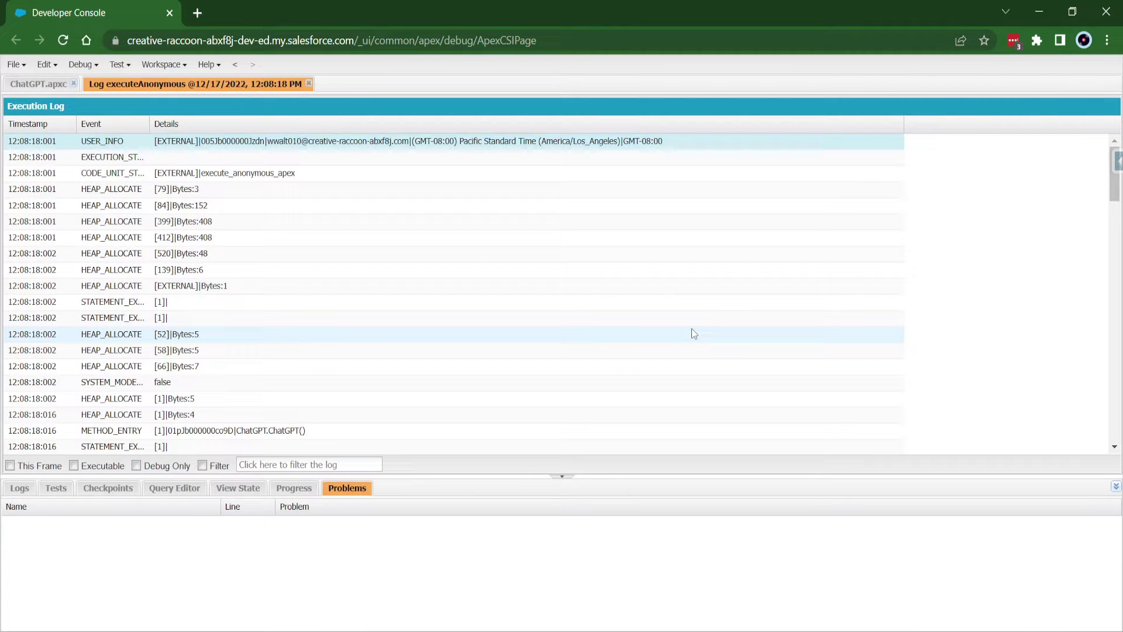
left_click(21, 489)
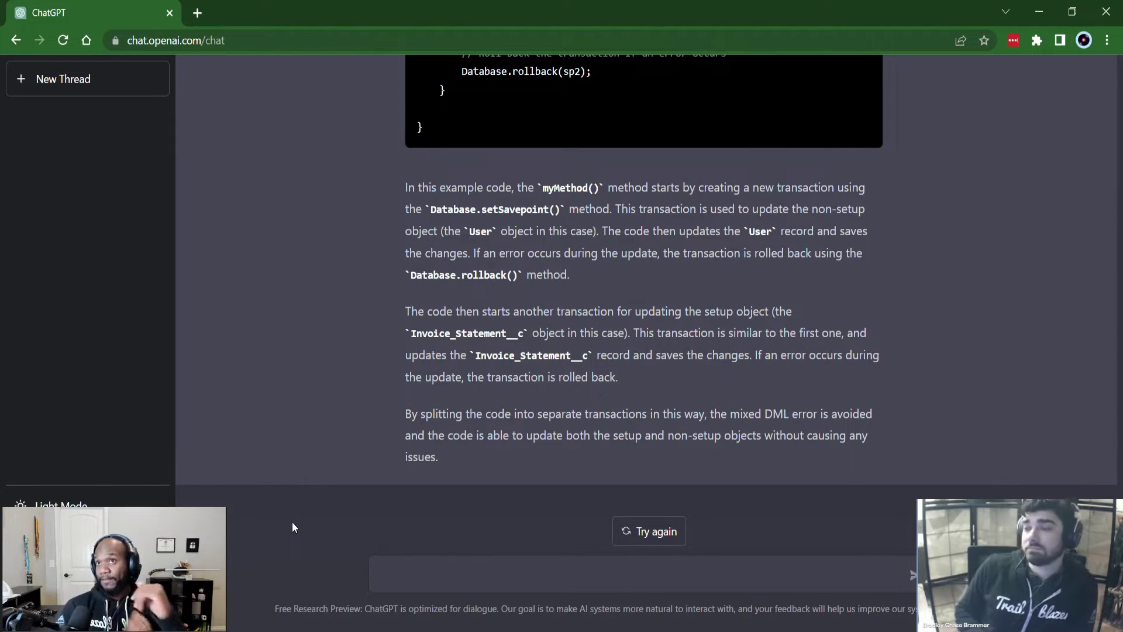
scroll(357, 445, "up", 6)
scroll(358, 445, "up", 10)
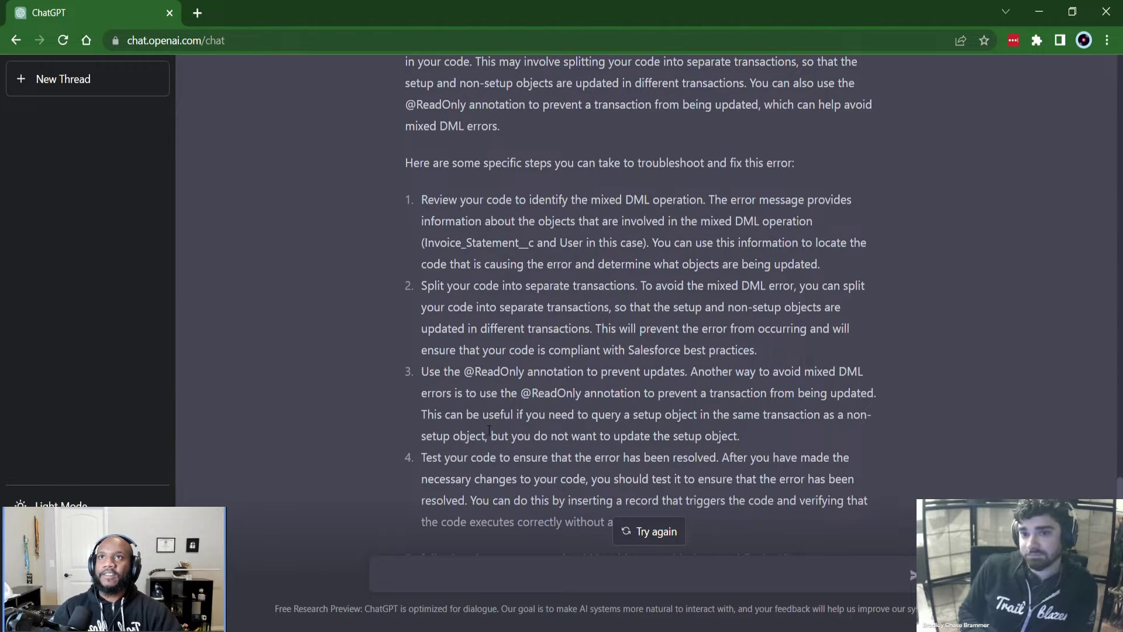
left_click_drag(421, 371, 772, 438)
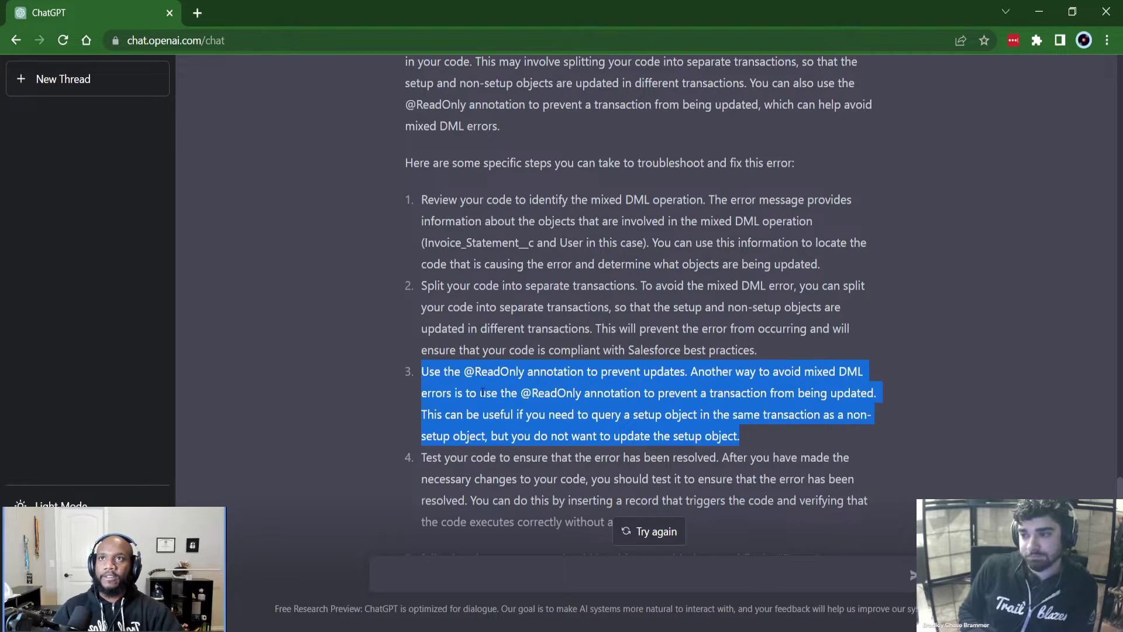
scroll(502, 414, "down", 10)
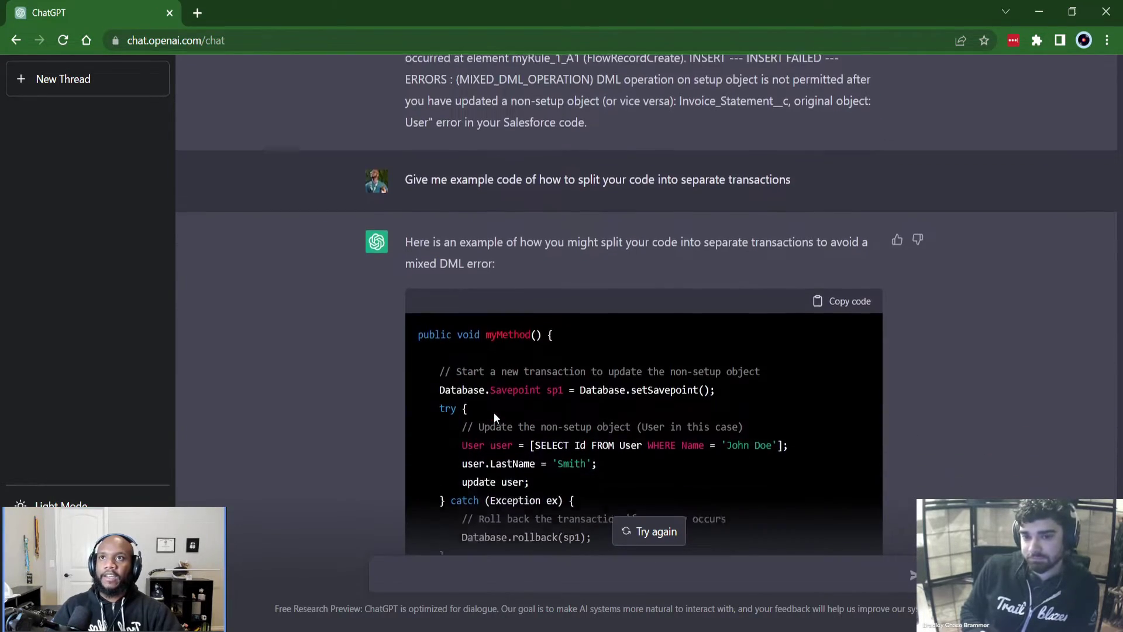
scroll(535, 426, "up", 4)
left_click(537, 321)
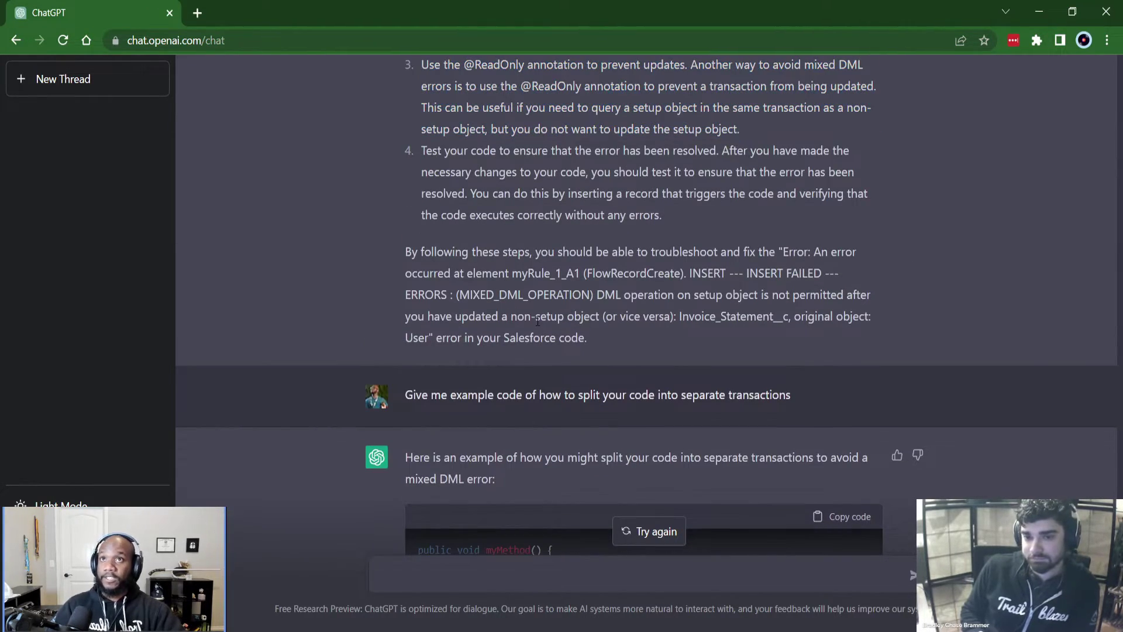
scroll(538, 321, "up", 8)
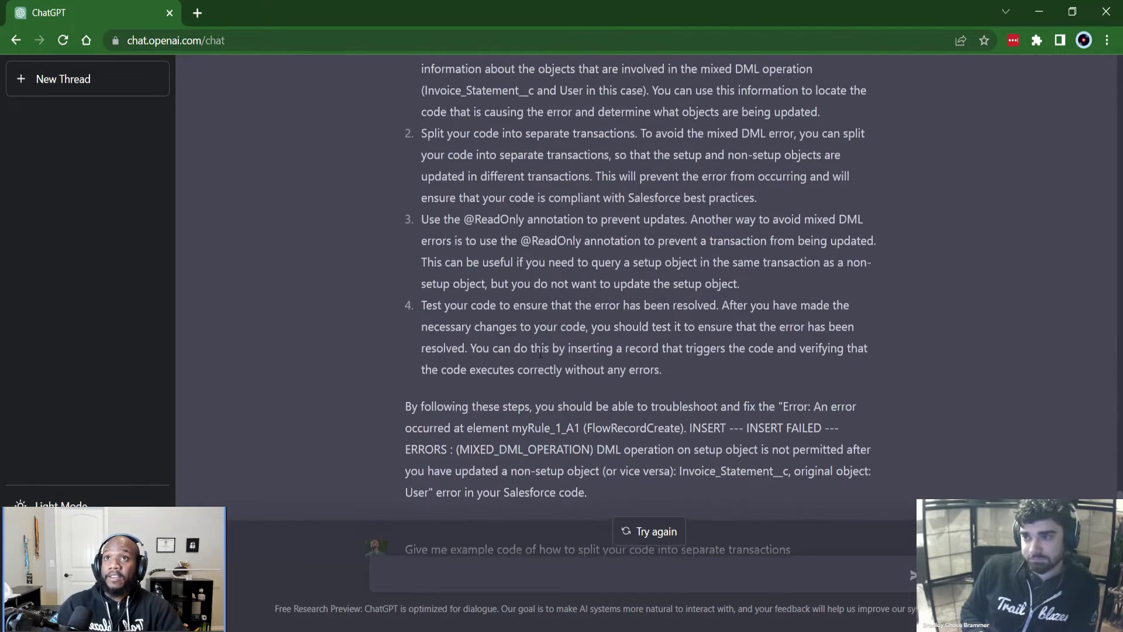
scroll(501, 304, "down", 6)
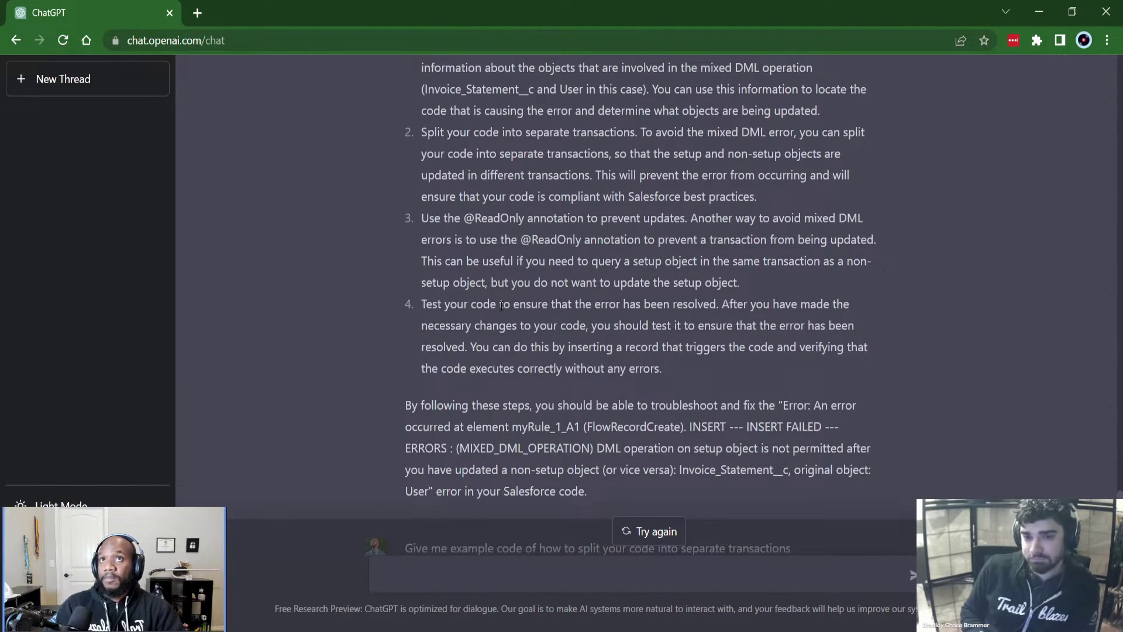
left_click_drag(468, 133, 544, 154)
scroll(544, 154, "down", 5)
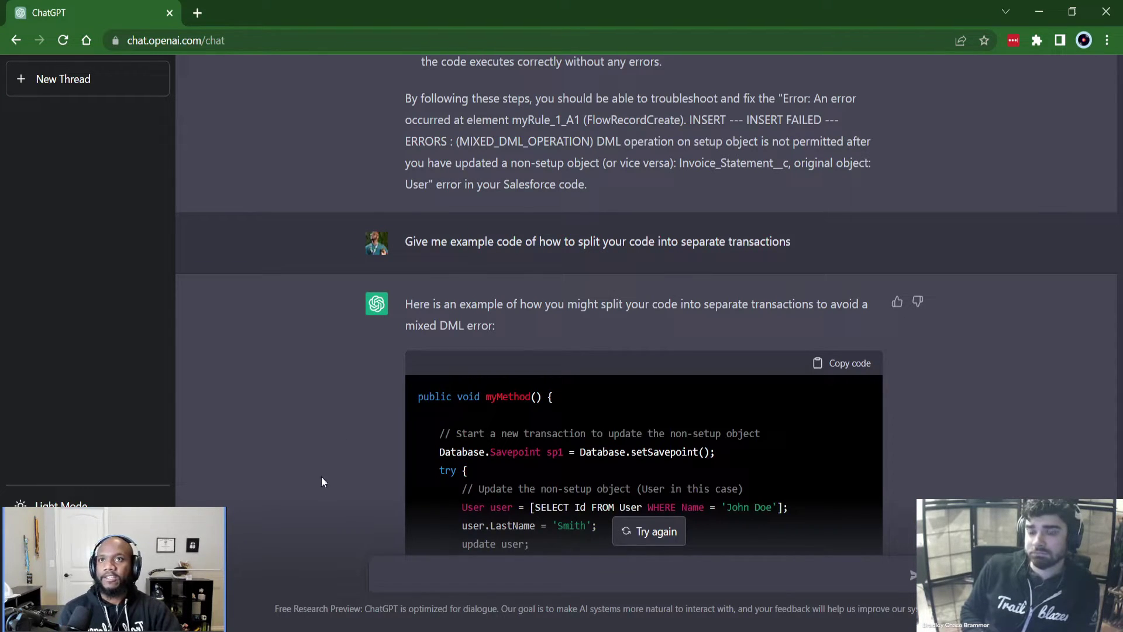
scroll(324, 481, "down", 3)
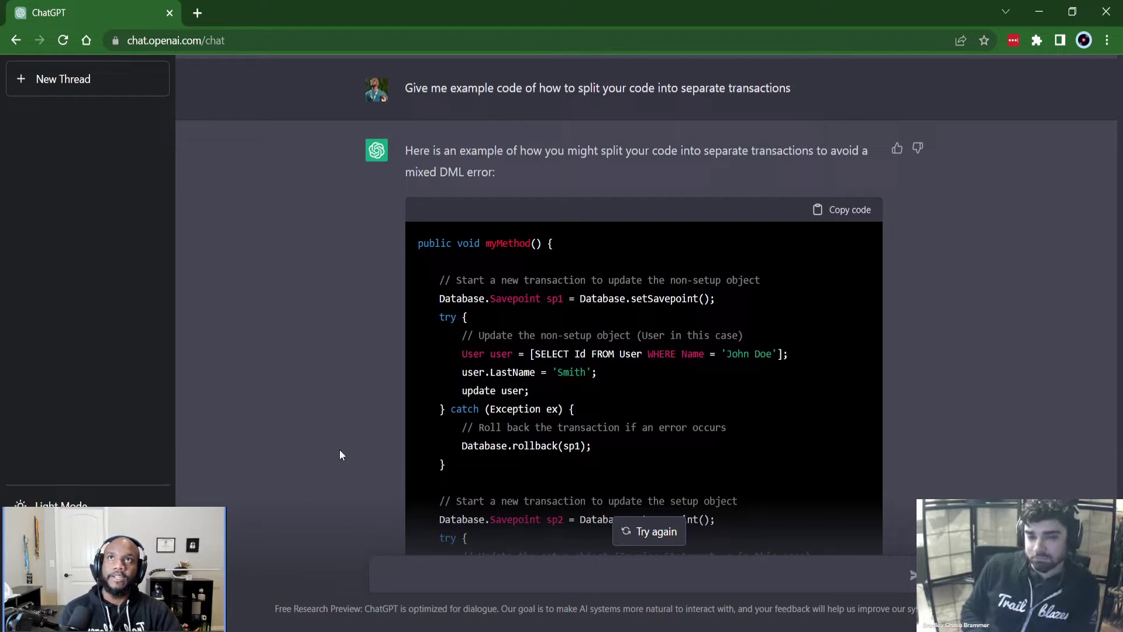
scroll(348, 446, "down", 4)
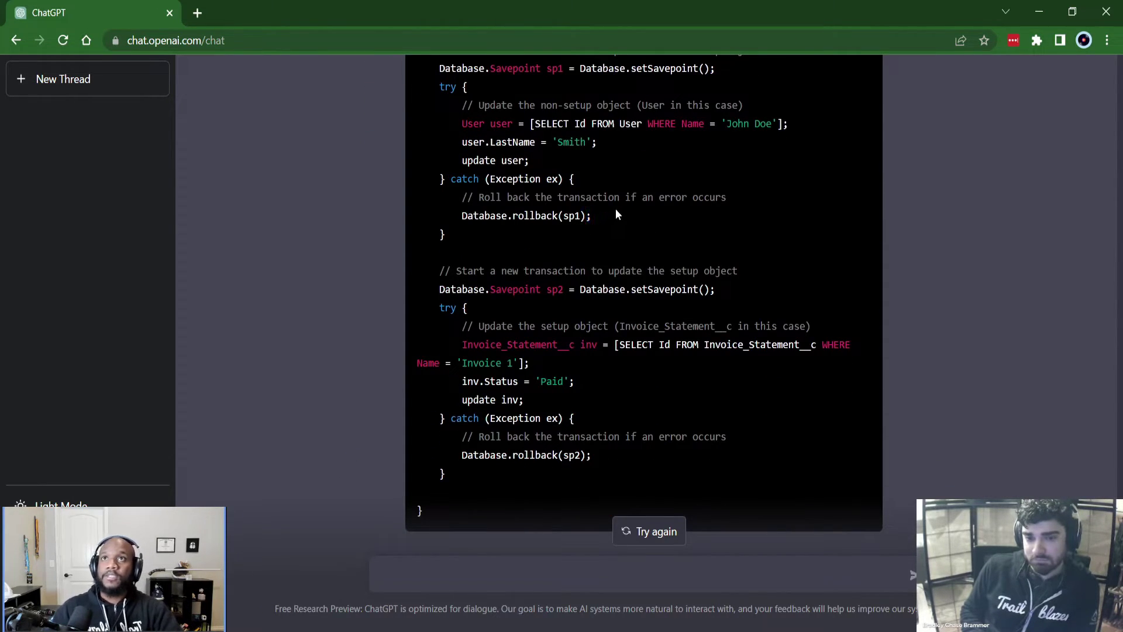
left_click_drag(591, 215, 465, 215)
left_click(539, 226)
scroll(640, 436, "down", 7)
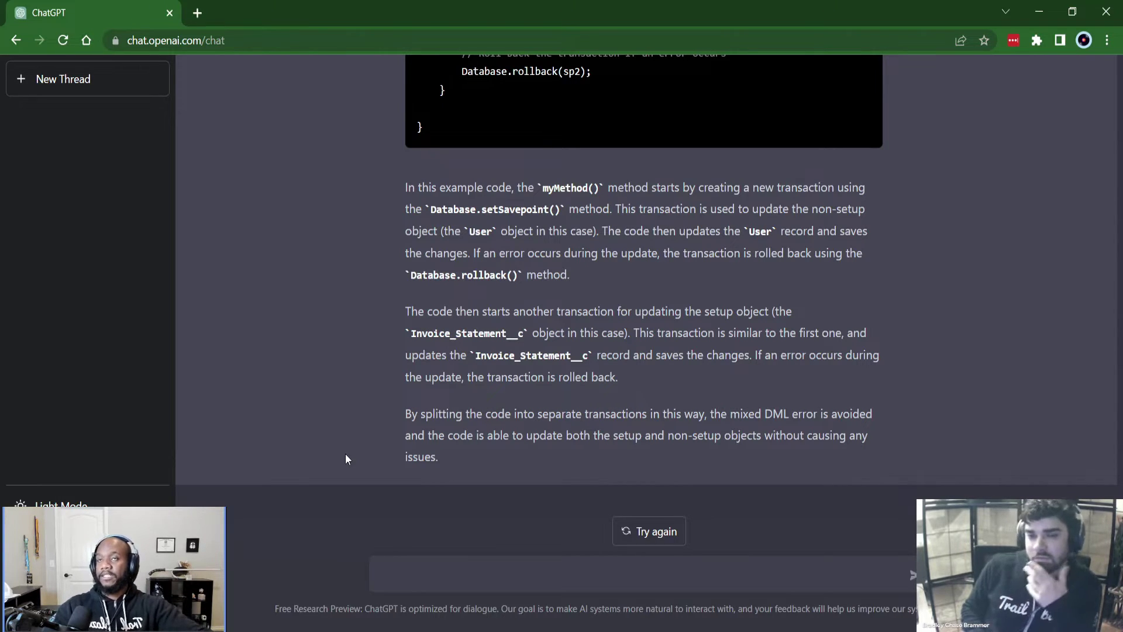
scroll(401, 413, "up", 14)
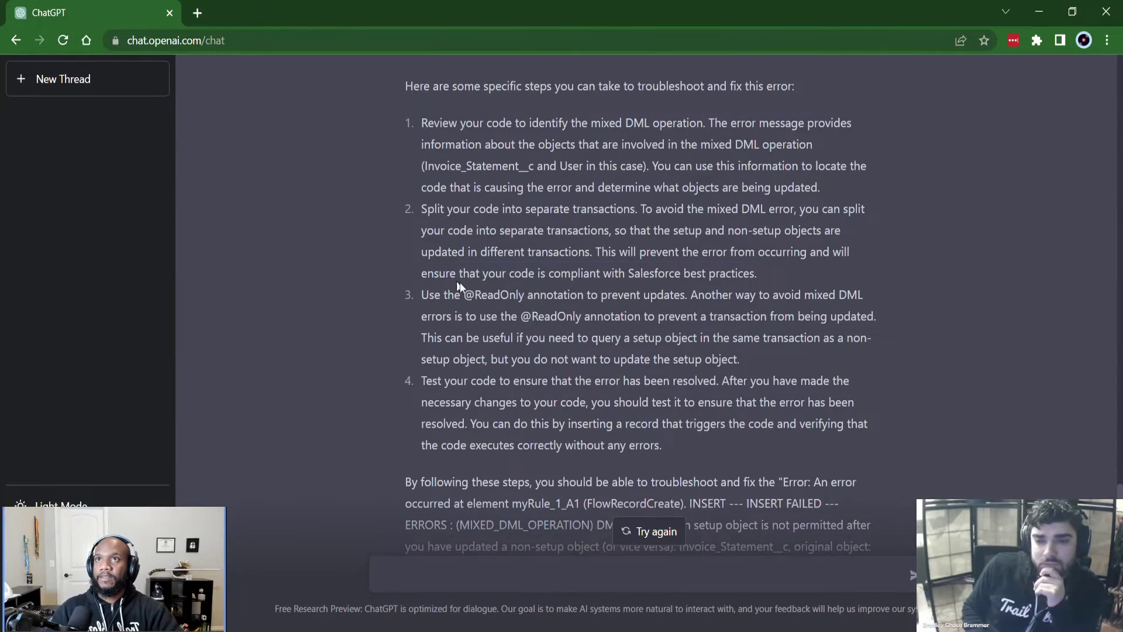
Step: Highlight step 2 on splitting transactions, then paste the Account Phone-to-child-Contacts trigger request
left_click_drag(458, 286, 691, 338)
left_click_drag(417, 212, 760, 275)
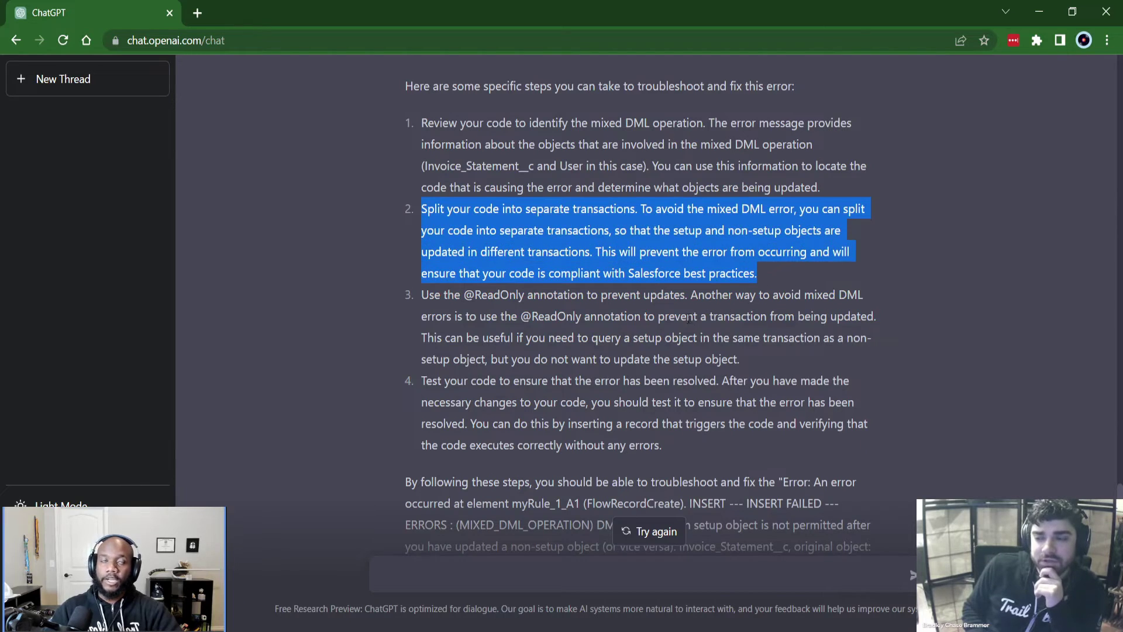
scroll(689, 319, "down", 14)
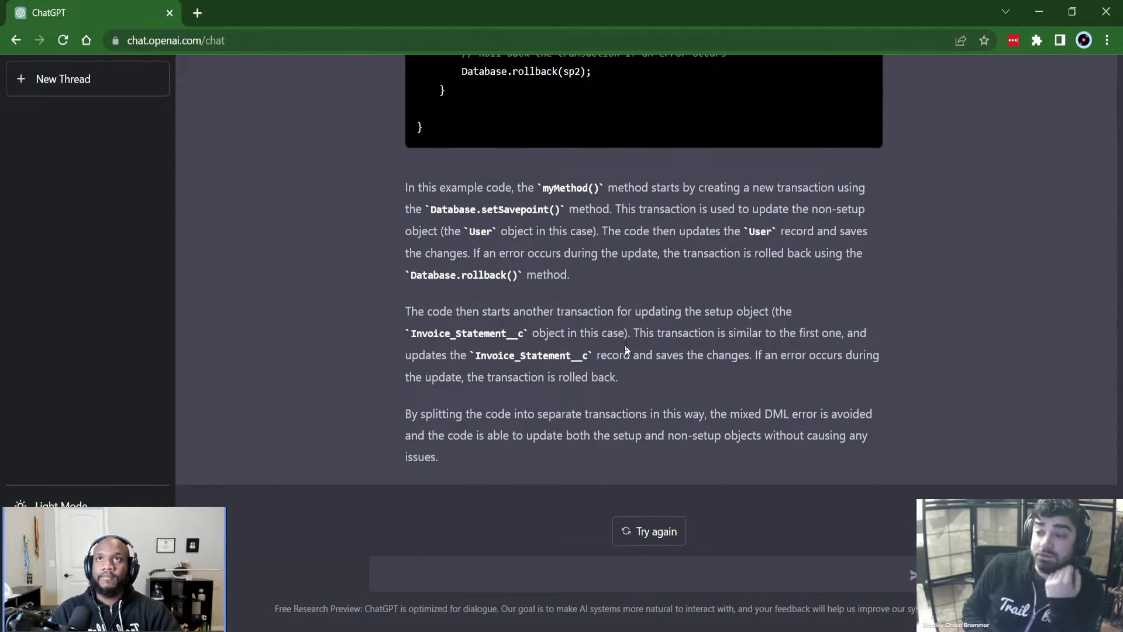
left_click(486, 558)
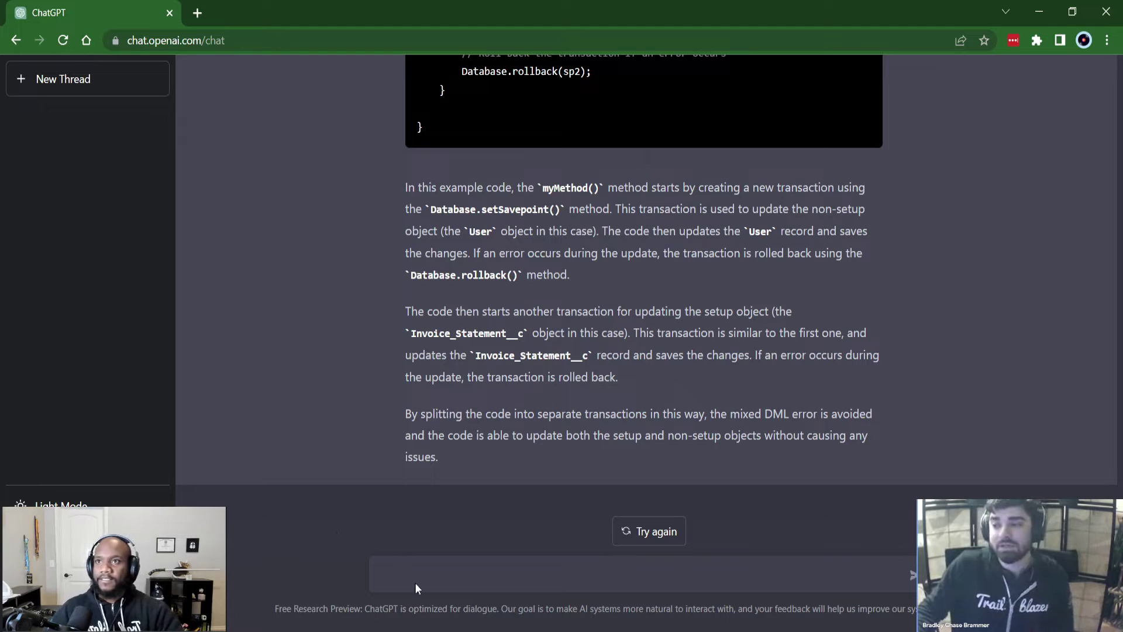
type("Write a Trigger on Account that updates the Phone on all Child Contacts to the Account Phone When Account Phone Changes")
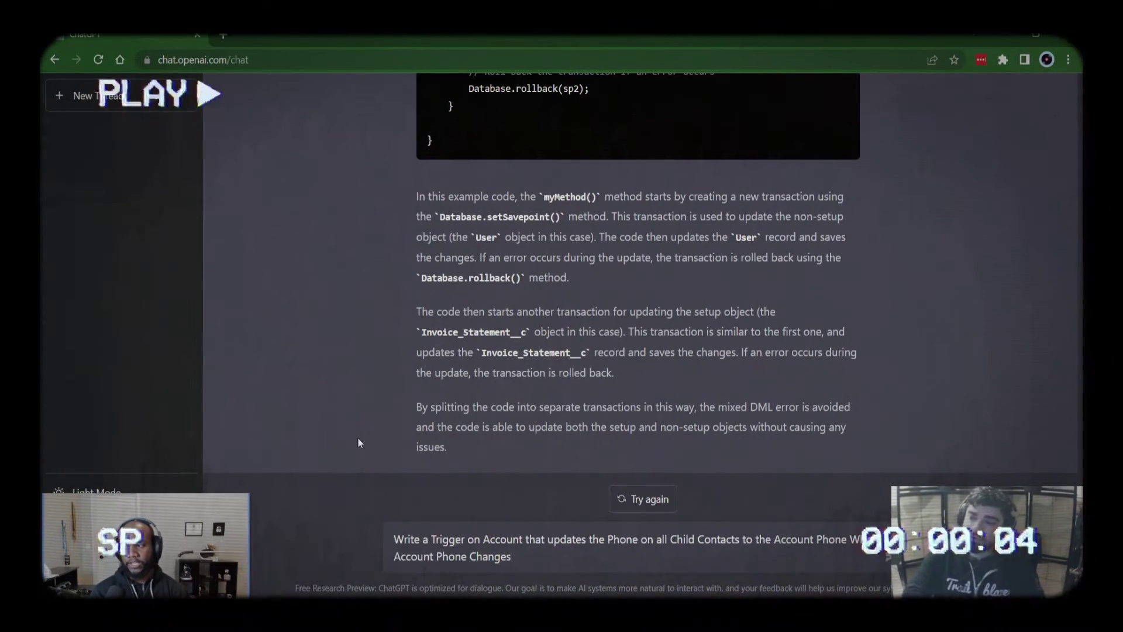
Step: Send the Account phone trigger request, then after it times out re-paste it, inserting 'Salesforce' after 'Write a'
key("Return")
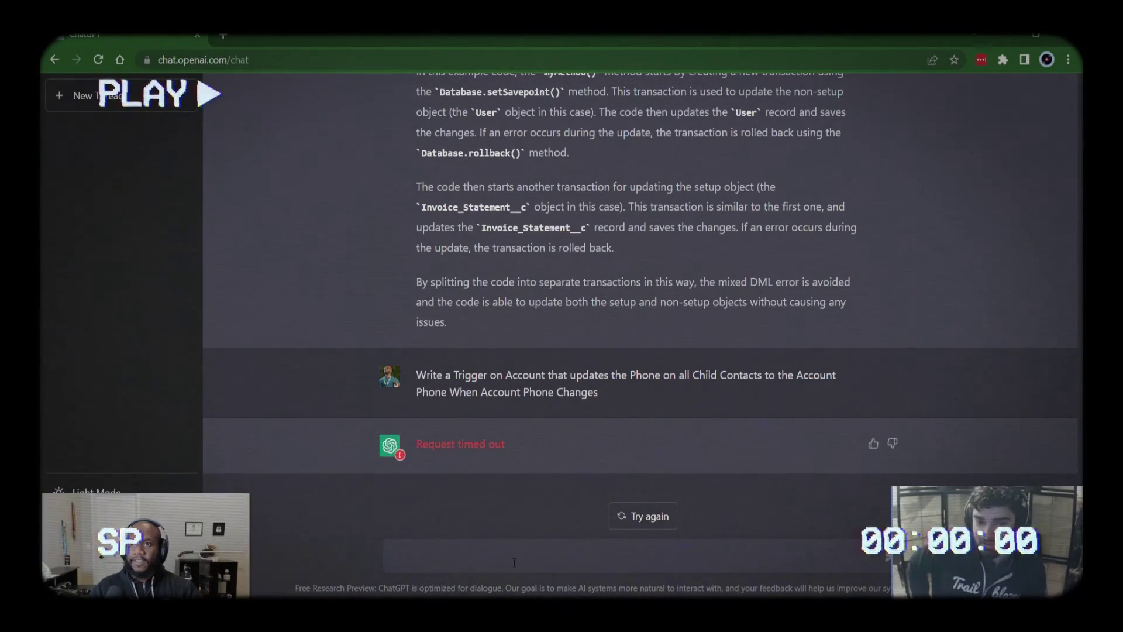
type("Write a Trigger on Account that updates the Phone on all Child Contacts to the Account Phone When Account Phone Changes")
left_click(428, 539)
type("Salesforce")
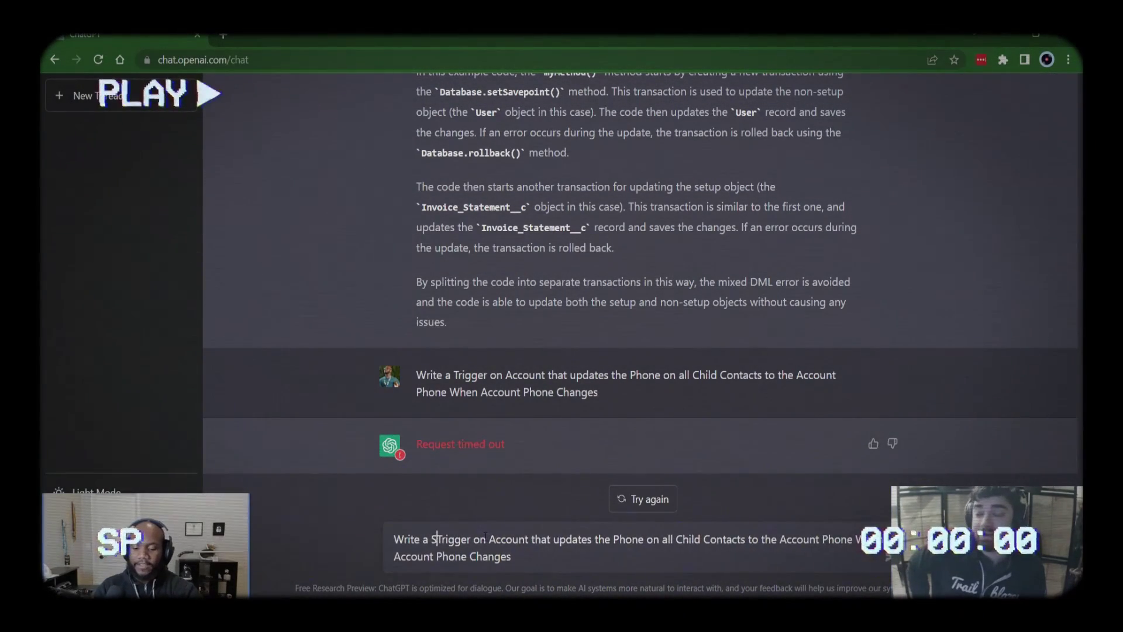